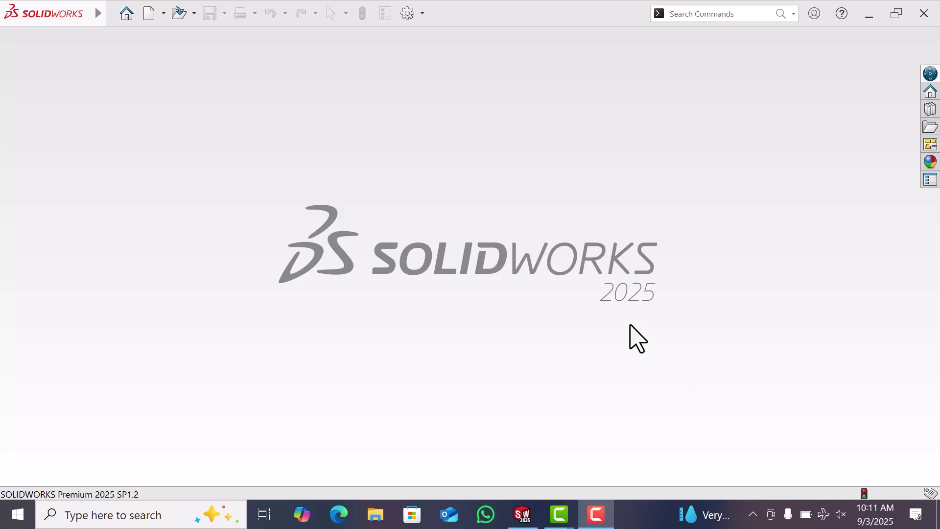
# Step: Start a new document from the File menu and choose the Part template
pyautogui.click(103, 11)
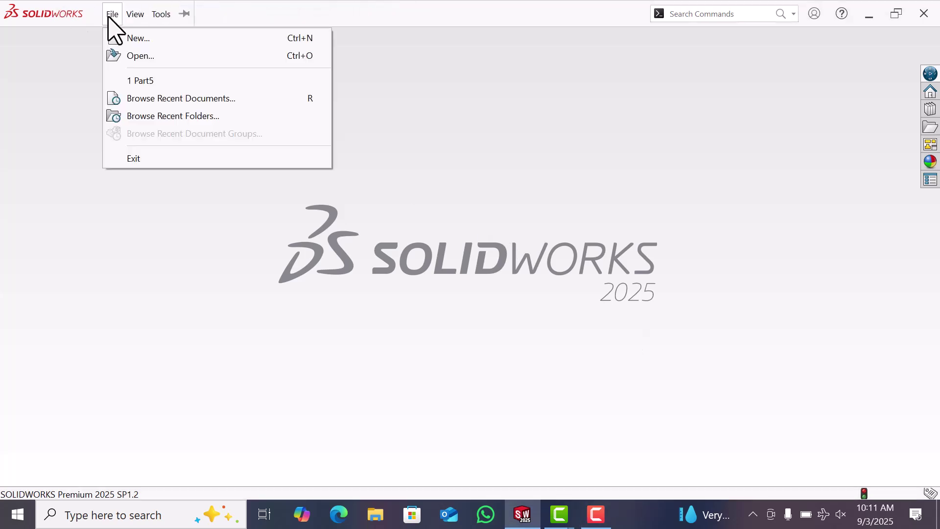
pyautogui.click(114, 15)
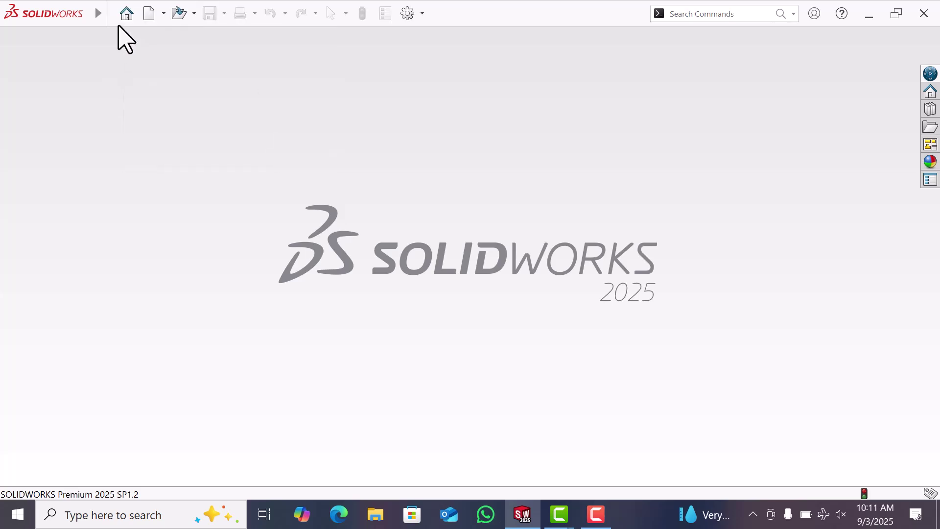
pyautogui.click(112, 14)
pyautogui.click(124, 39)
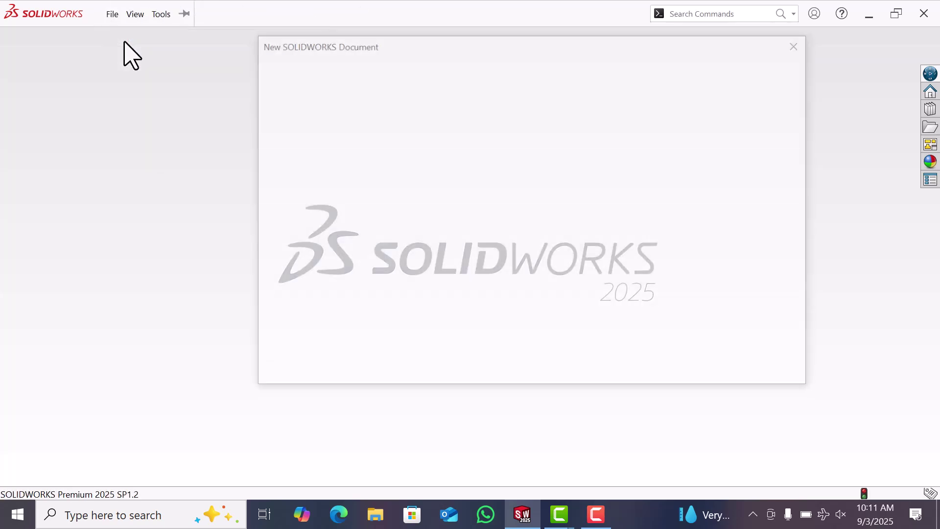
pyautogui.click(381, 180)
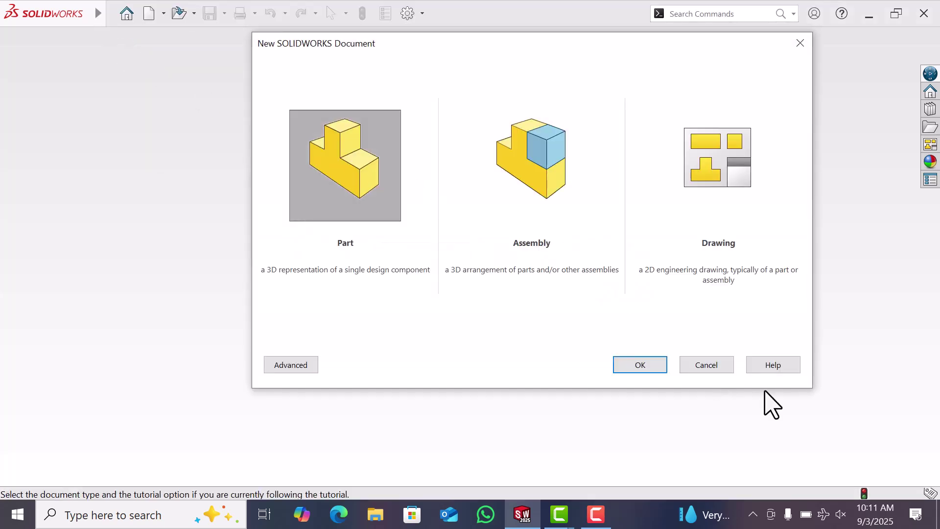
# Step: Create the new part and begin a sketch on the Right Plane
pyautogui.click(654, 369)
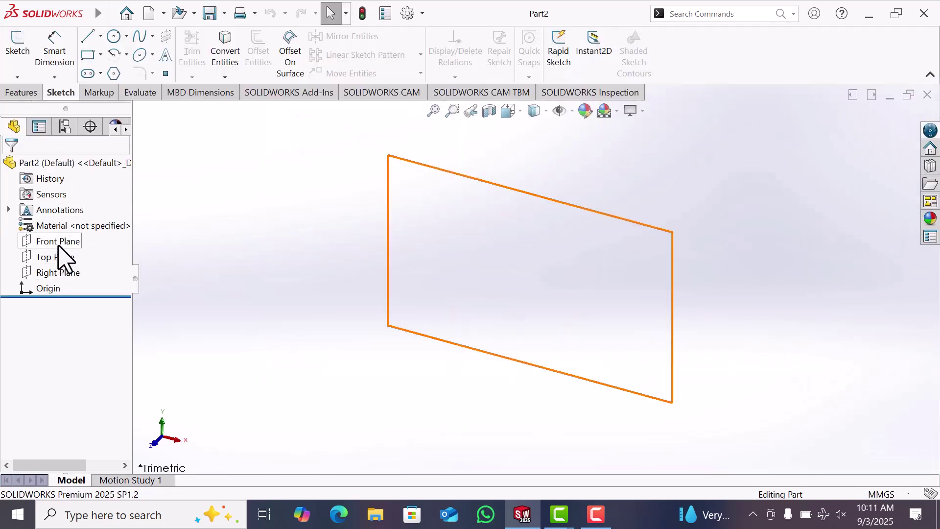
pyautogui.click(72, 273)
pyautogui.click(86, 255)
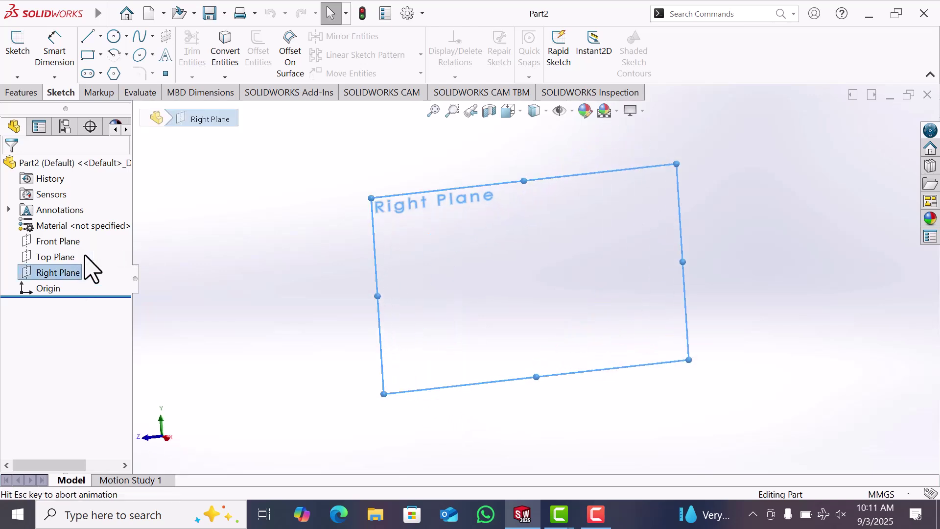
# Step: Draw a center rectangle centred on the origin
pyautogui.click(100, 56)
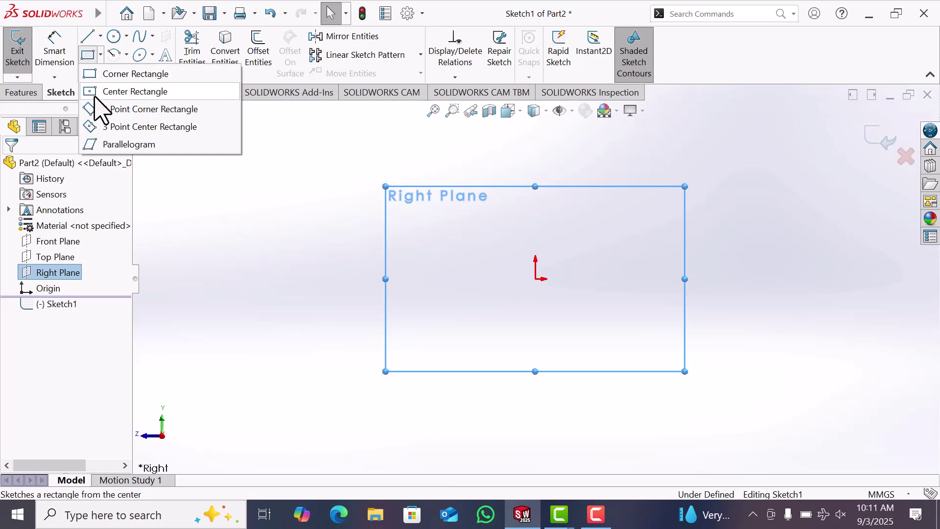
pyautogui.click(95, 93)
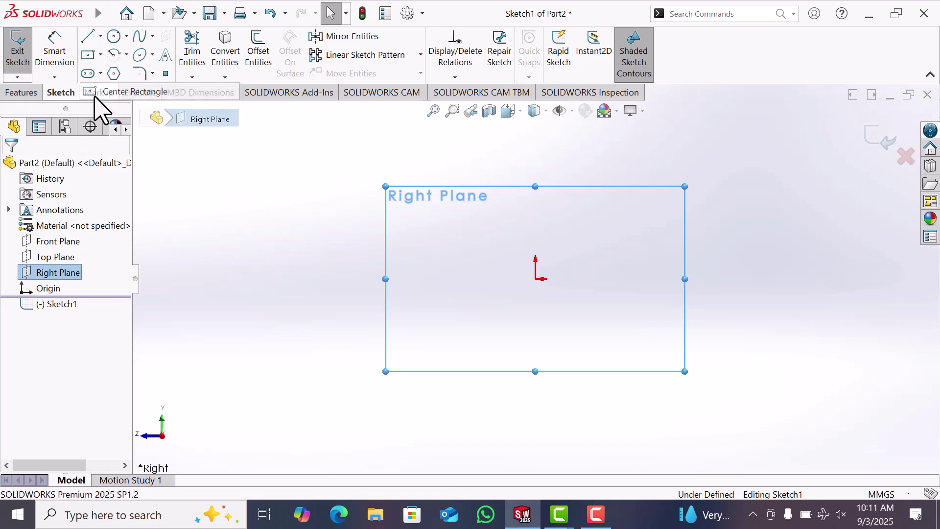
pyautogui.click(535, 279)
pyautogui.click(648, 197)
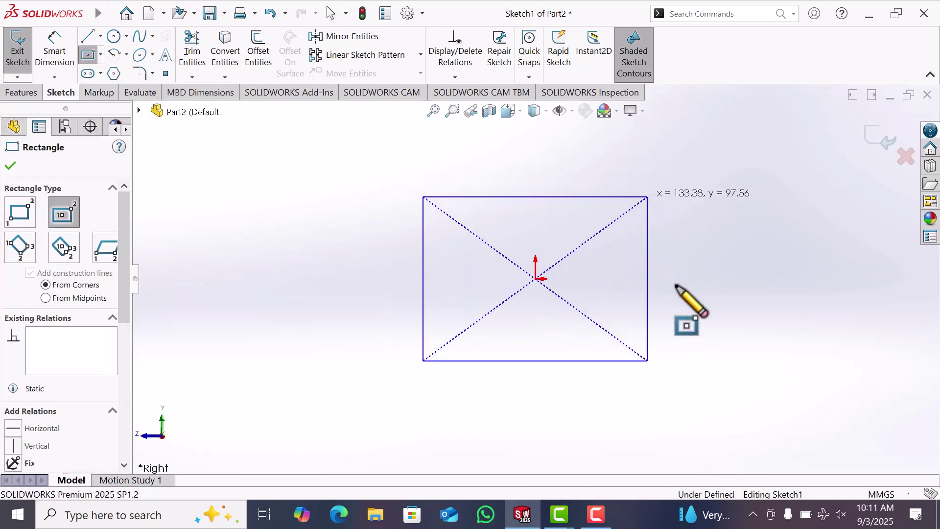
# Step: Dimension the rectangle's bottom edge to 140 mm and its right edge to 100 mm
pyautogui.press('d')
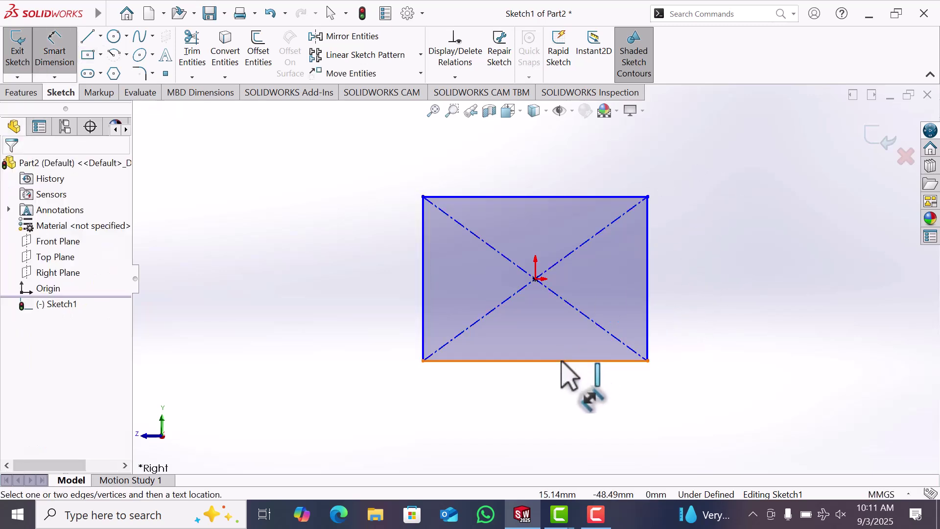
pyautogui.click(535, 360)
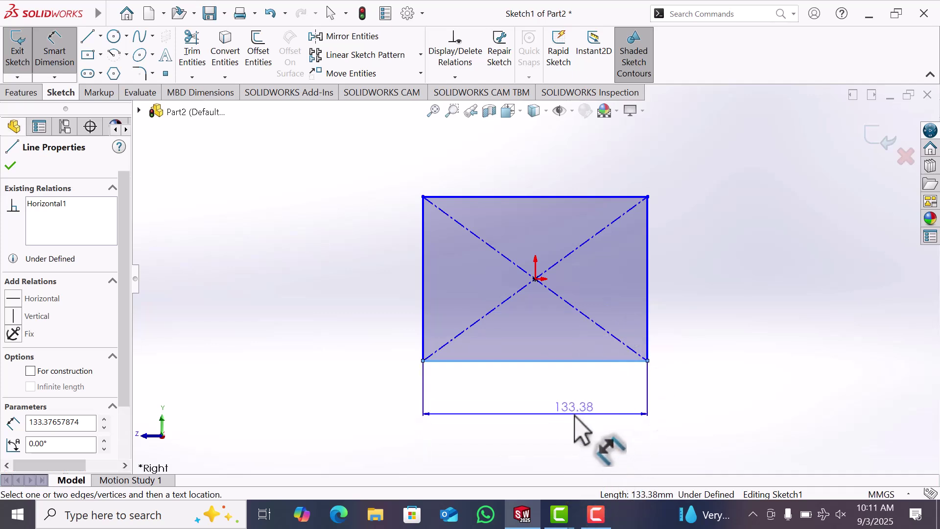
pyautogui.click(575, 415)
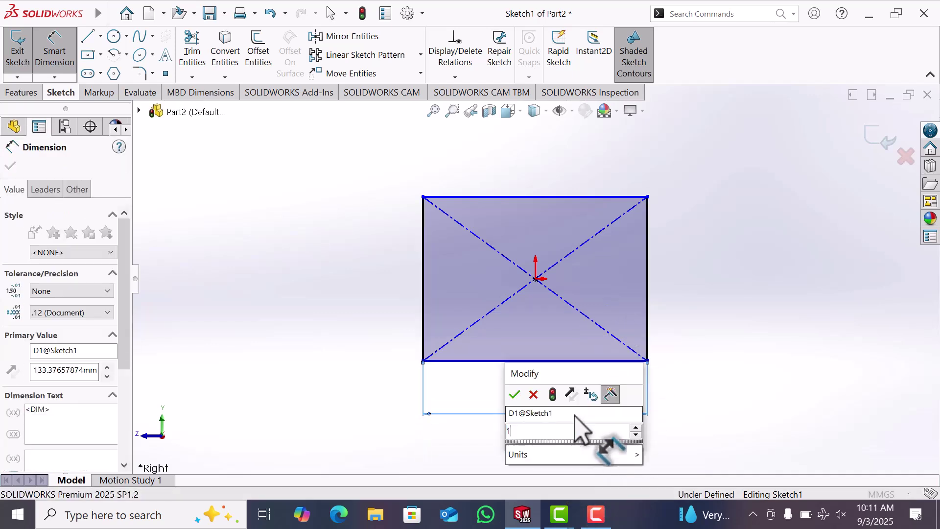
pyautogui.write('140')
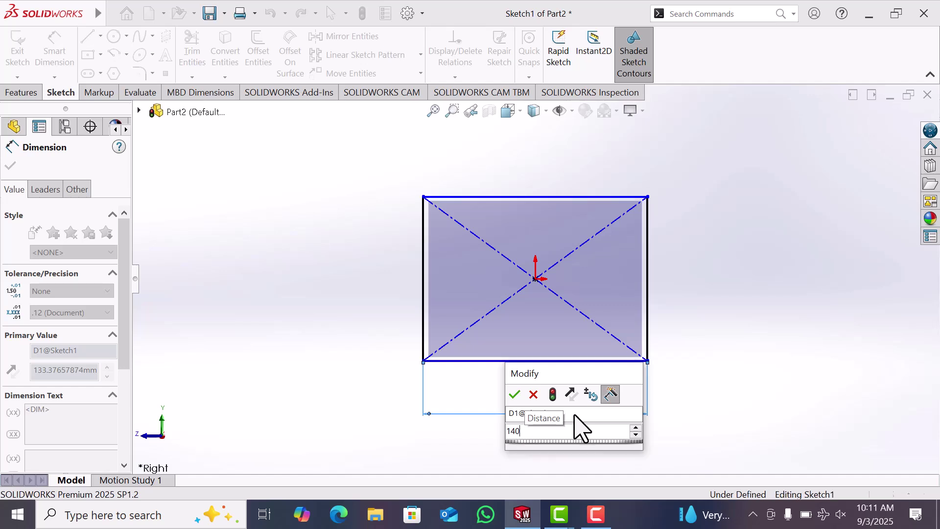
pyautogui.press('Return')
pyautogui.click(649, 300)
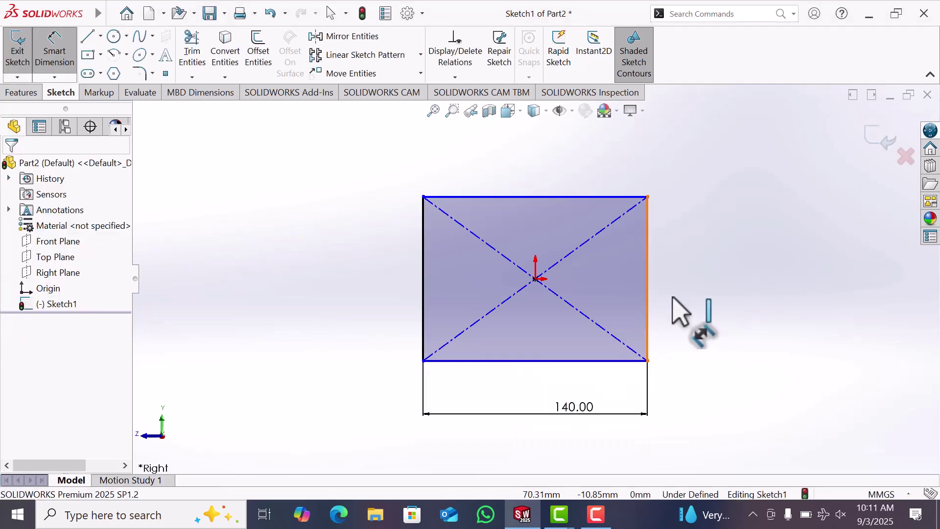
pyautogui.click(722, 306)
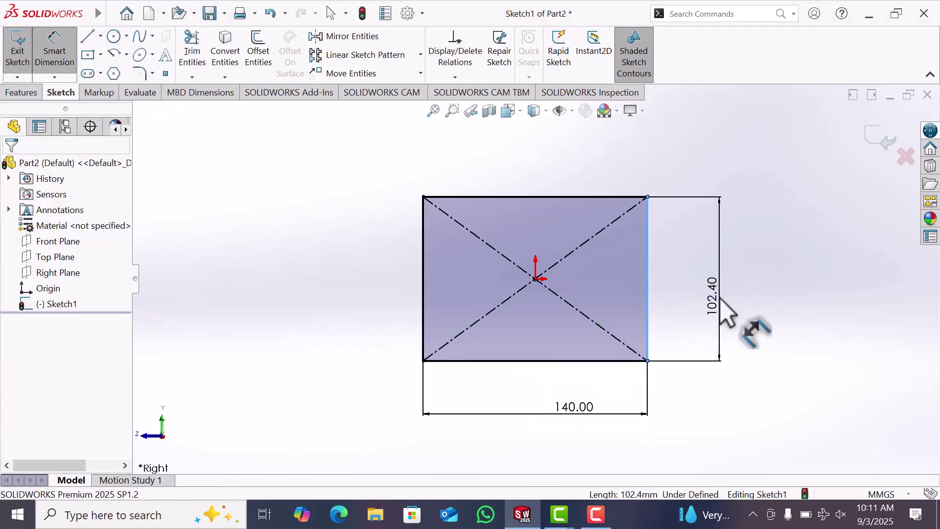
pyautogui.click(723, 308)
pyautogui.press('Escape')
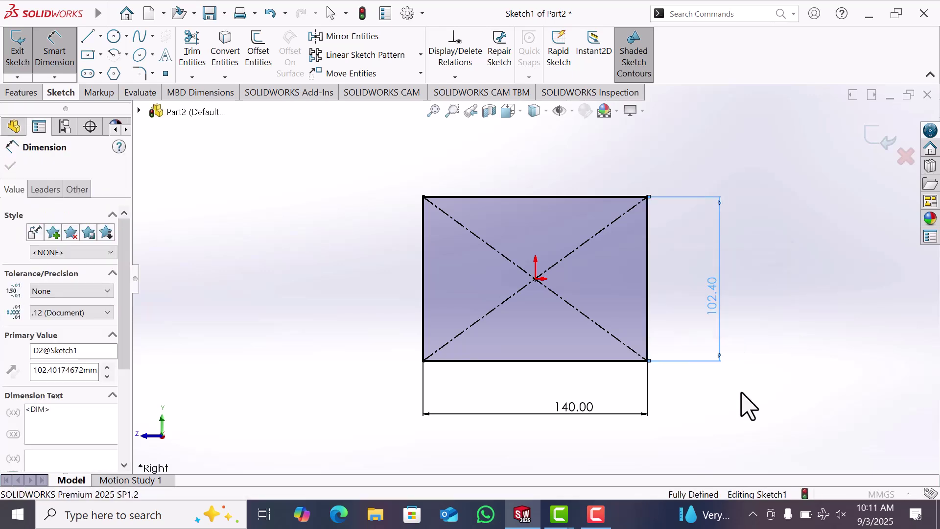
# Step: Extrude the rectangle 100 mm with a Mid Plane end condition into a solid block
pyautogui.click(18, 94)
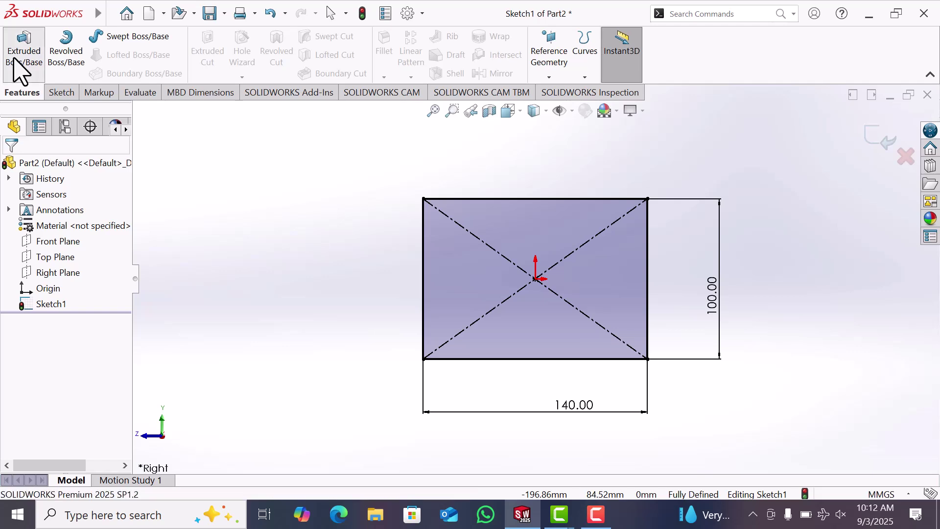
pyautogui.click(20, 68)
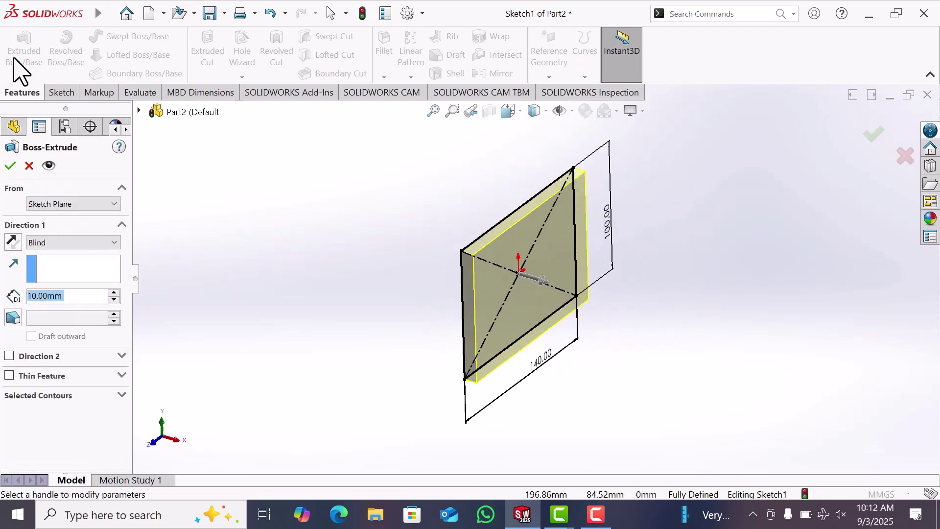
pyautogui.click(115, 294)
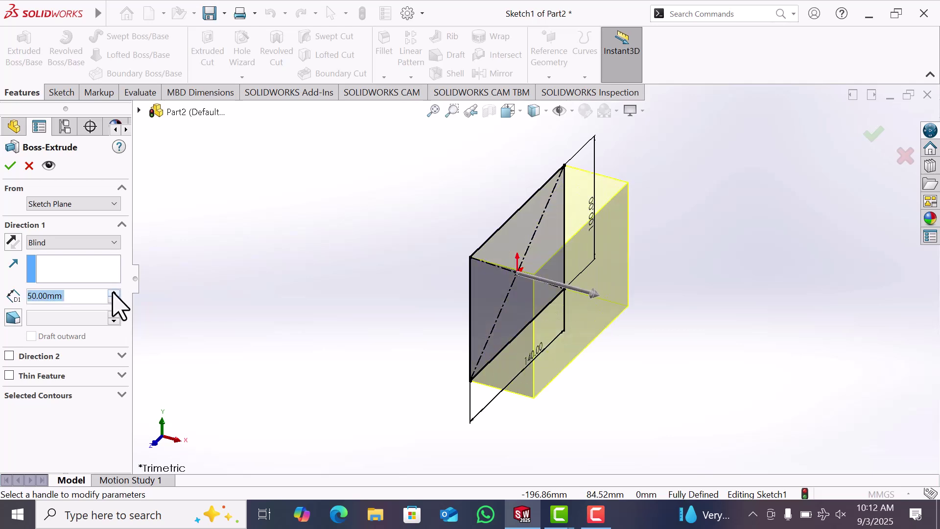
pyautogui.click(115, 294)
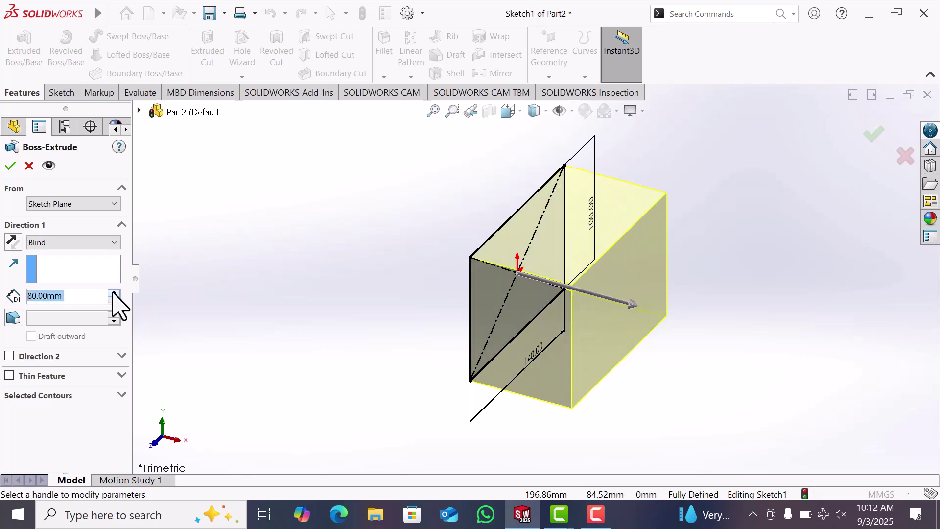
pyautogui.click(115, 293)
pyautogui.click(115, 294)
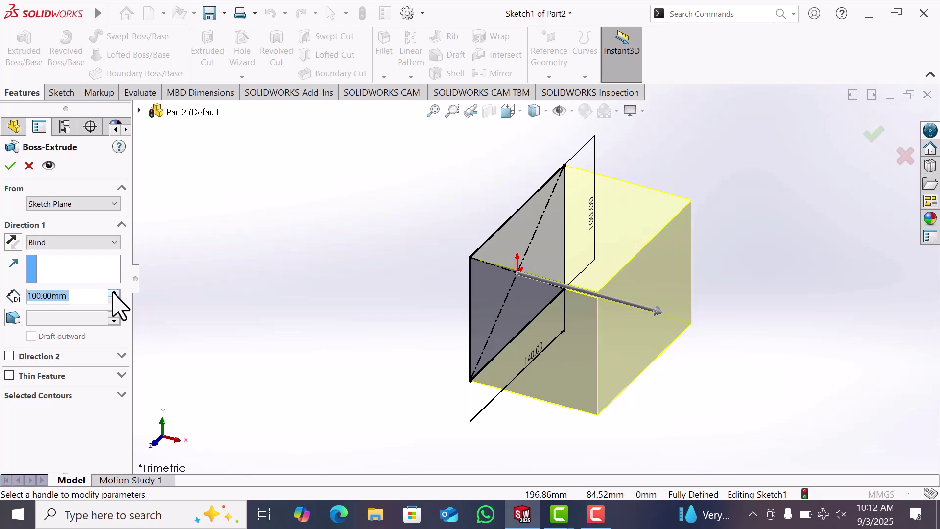
pyautogui.click(98, 247)
pyautogui.click(89, 307)
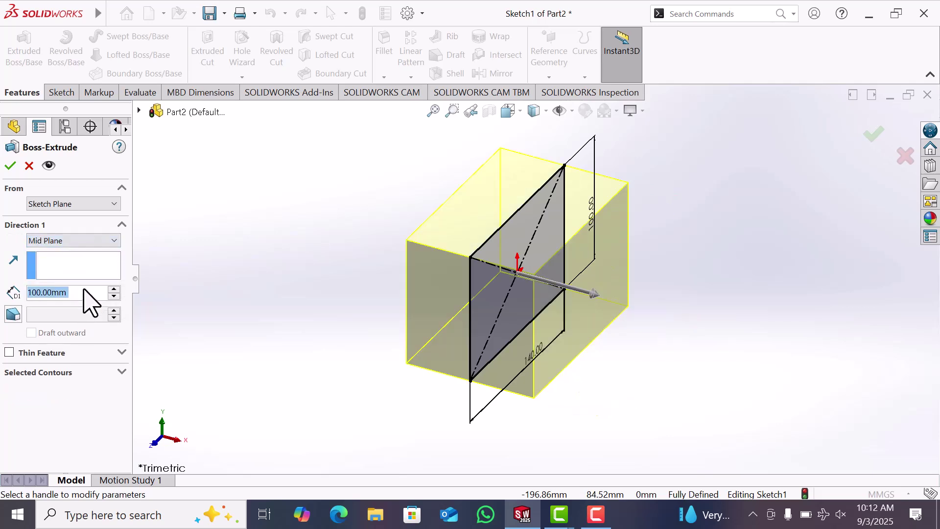
pyautogui.click(11, 166)
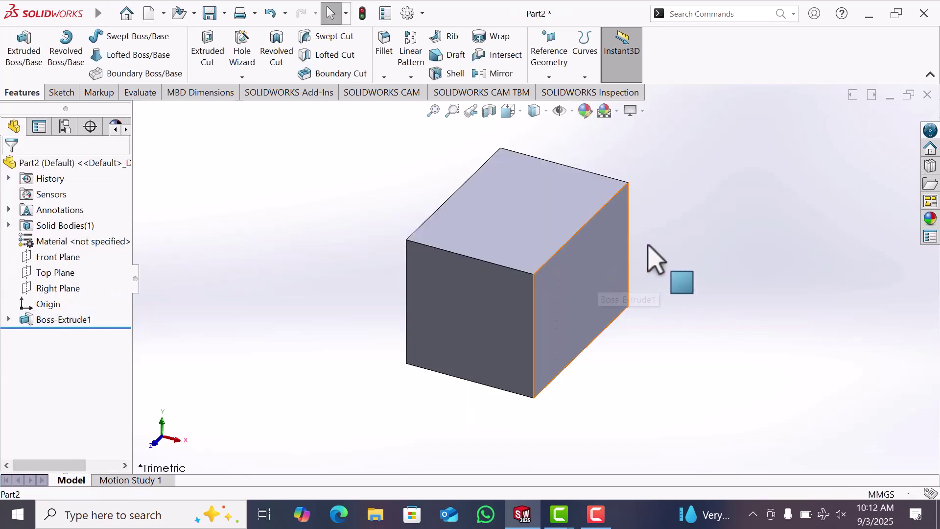
# Step: On the block's right face, sketch a spline from the lower-left corner through the origin toward the upper right
pyautogui.click(621, 257)
pyautogui.click(657, 247)
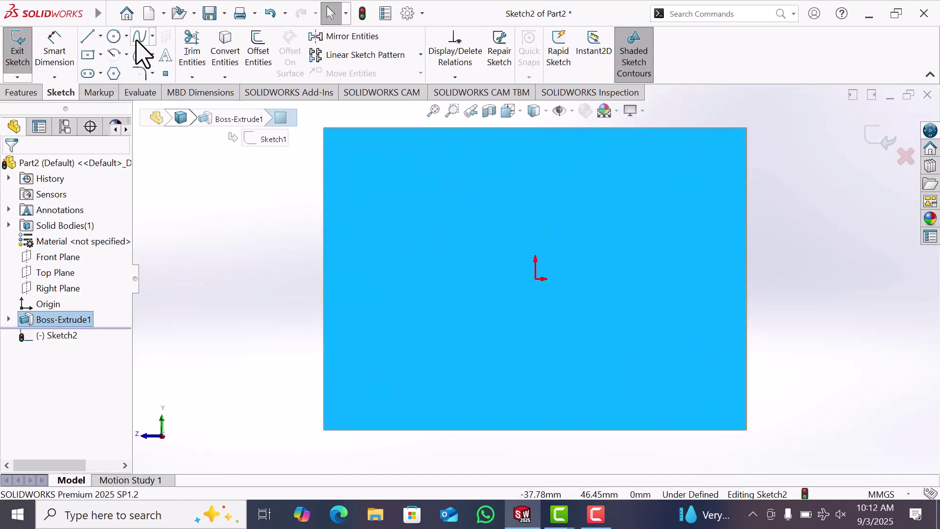
pyautogui.click(139, 36)
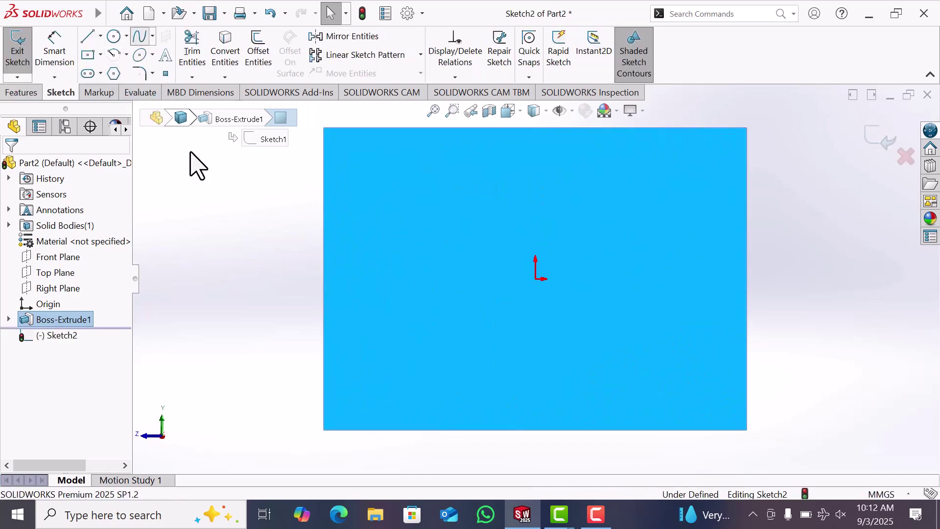
pyautogui.click(323, 430)
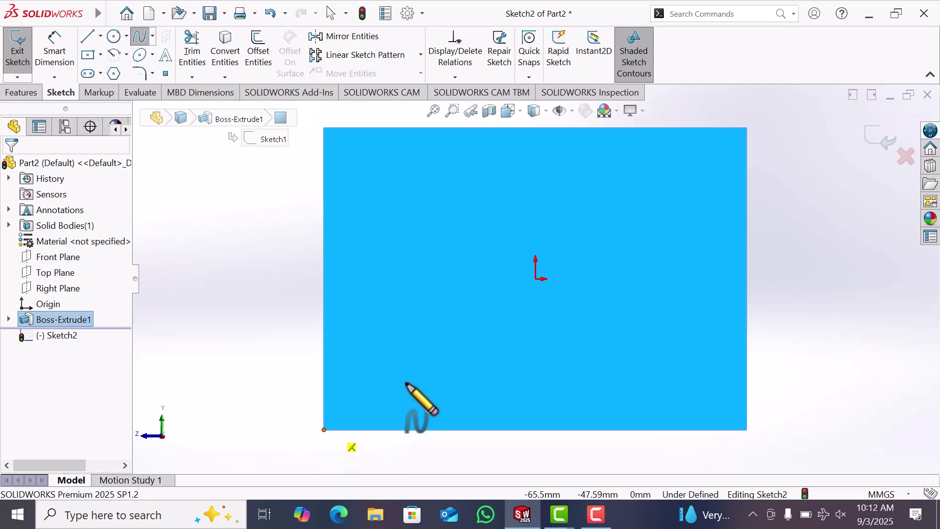
pyautogui.click(465, 394)
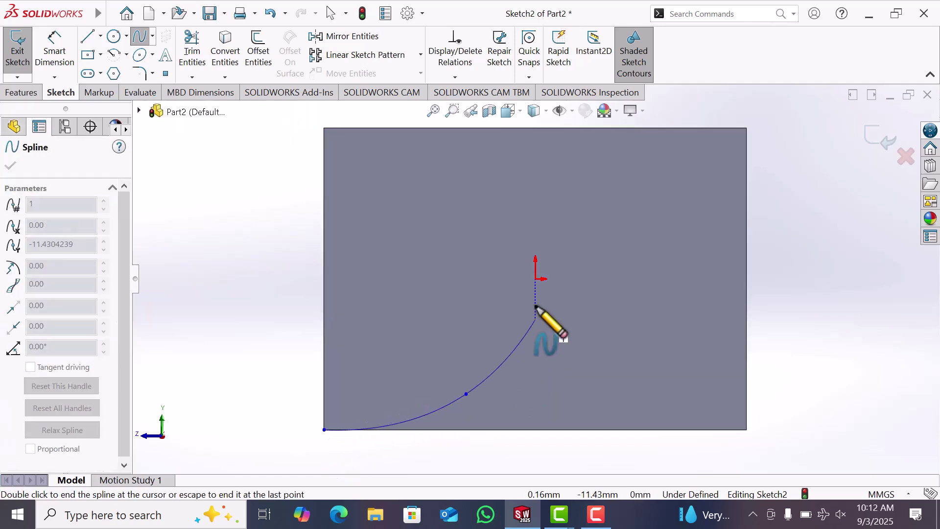
pyautogui.click(535, 279)
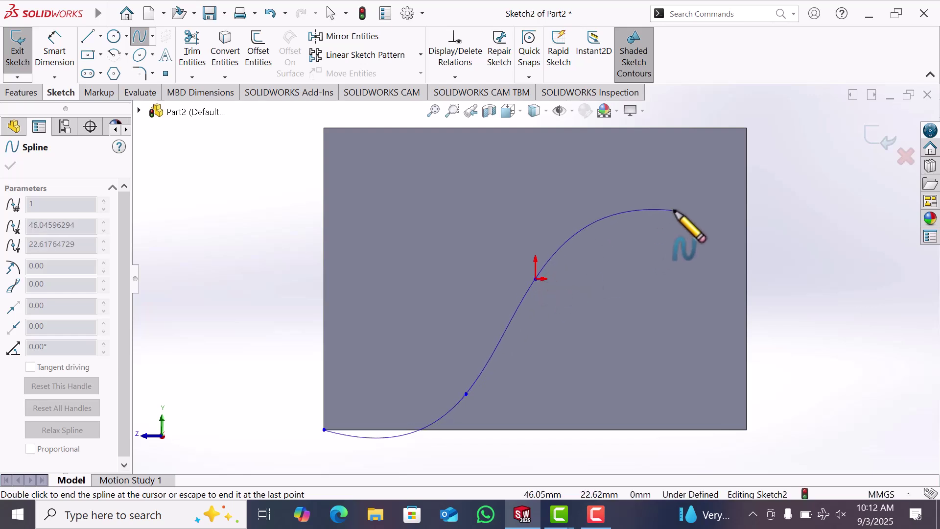
pyautogui.click(678, 218)
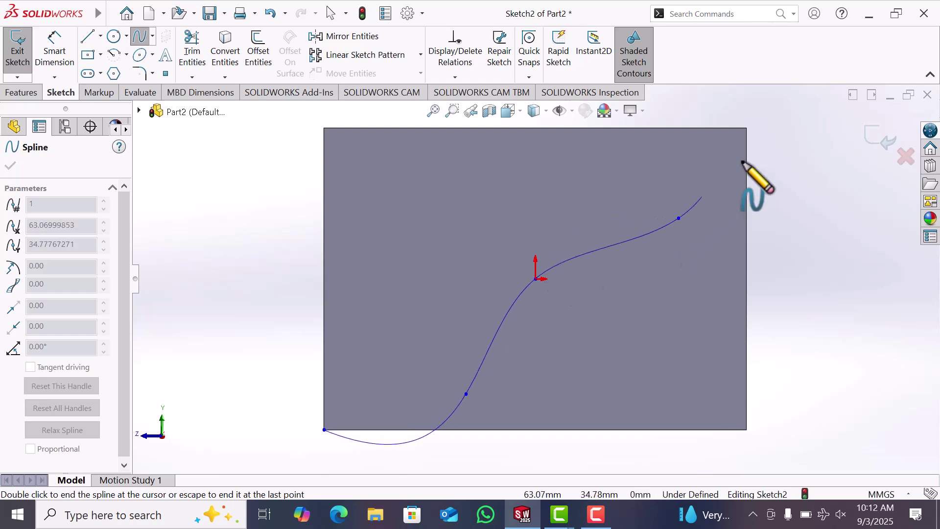
pyautogui.rightClick(747, 128)
# Step: End the spline at the top-right corner and flatten its start tangent along the bottom edge
pyautogui.click(779, 143)
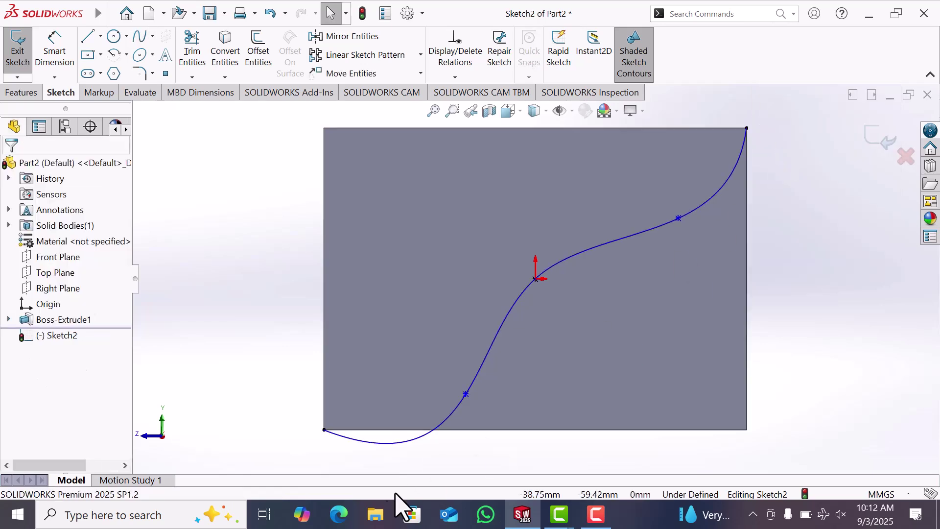
pyautogui.click(394, 443)
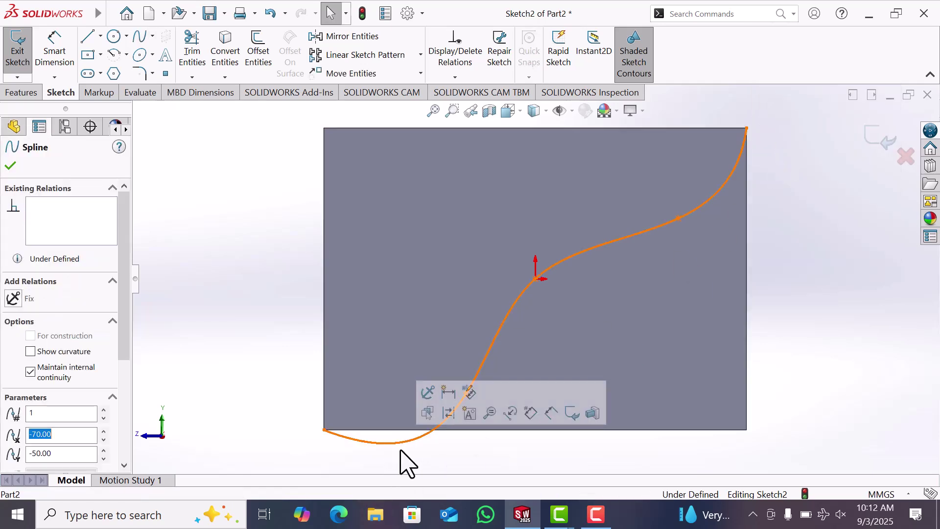
pyautogui.moveTo(388, 455); pyautogui.dragTo(385, 426)
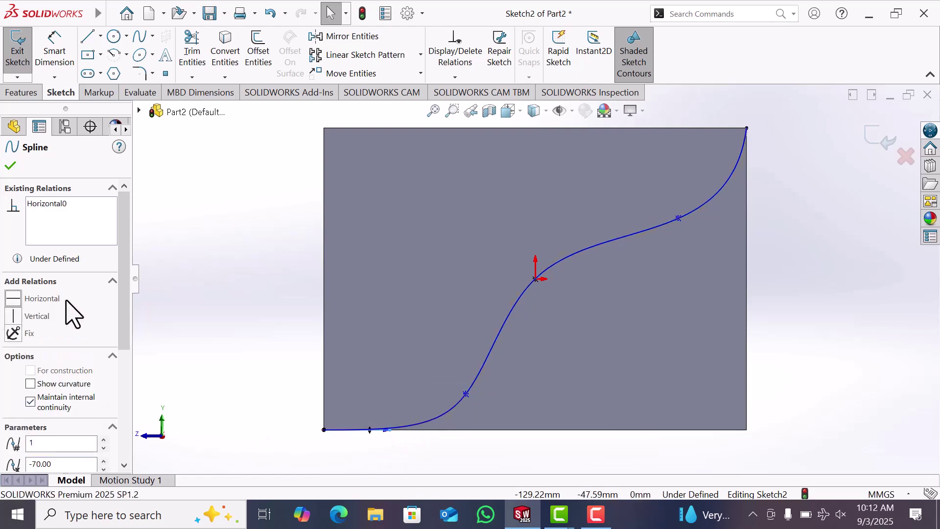
pyautogui.click(244, 358)
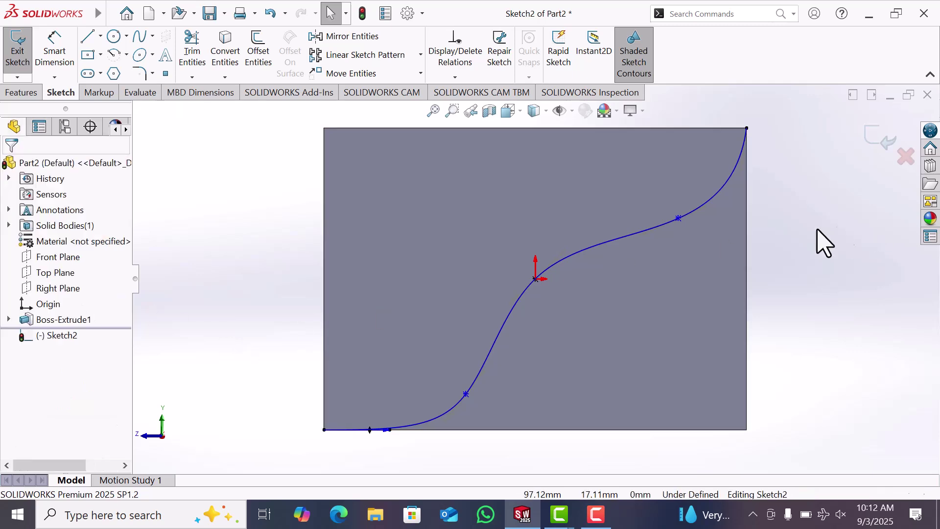
# Step: Make the spline's tangent at its top-right end vertical
pyautogui.click(746, 129)
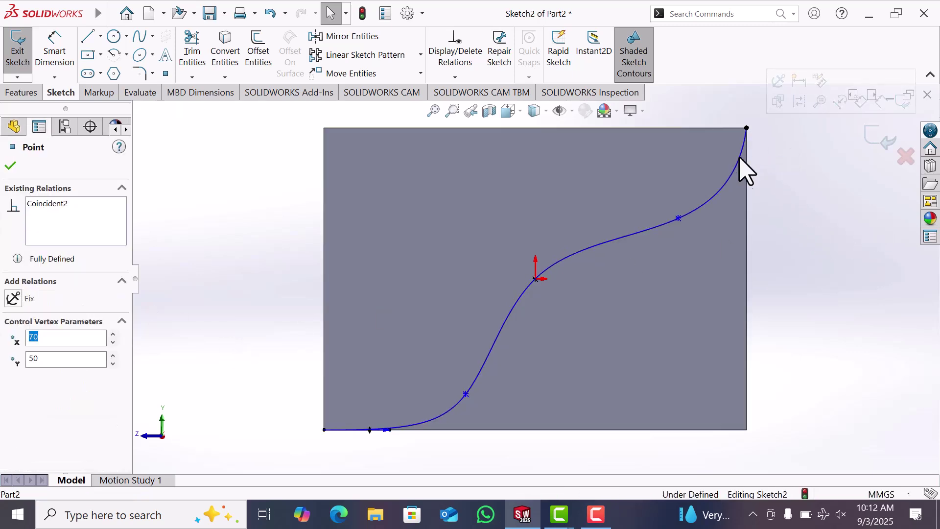
pyautogui.click(740, 170)
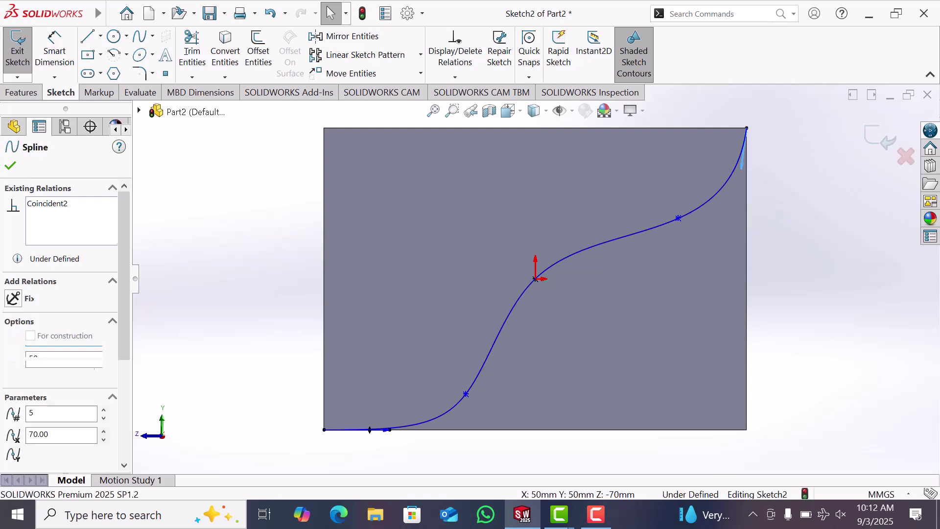
pyautogui.click(741, 170)
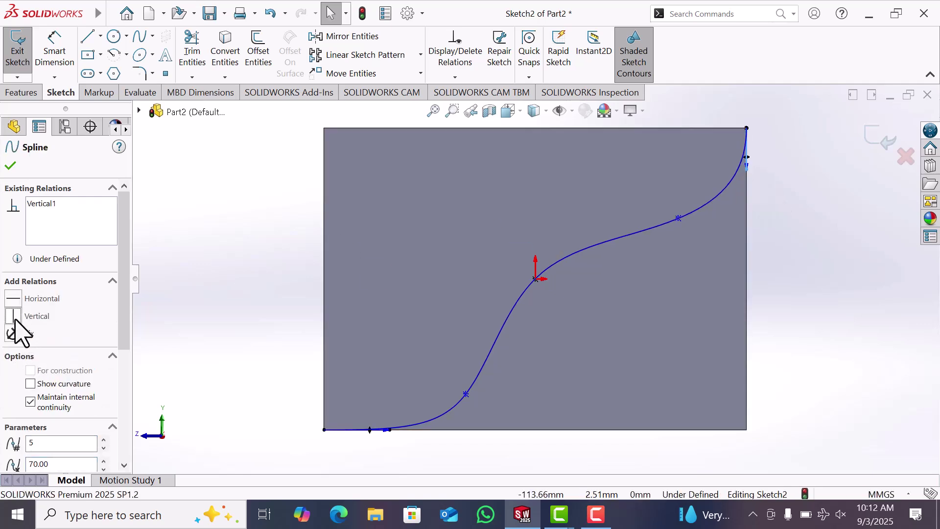
# Step: Dimension the lower inner spline point 50 mm horizontally from the starting corner
pyautogui.click(783, 275)
pyautogui.press('z')
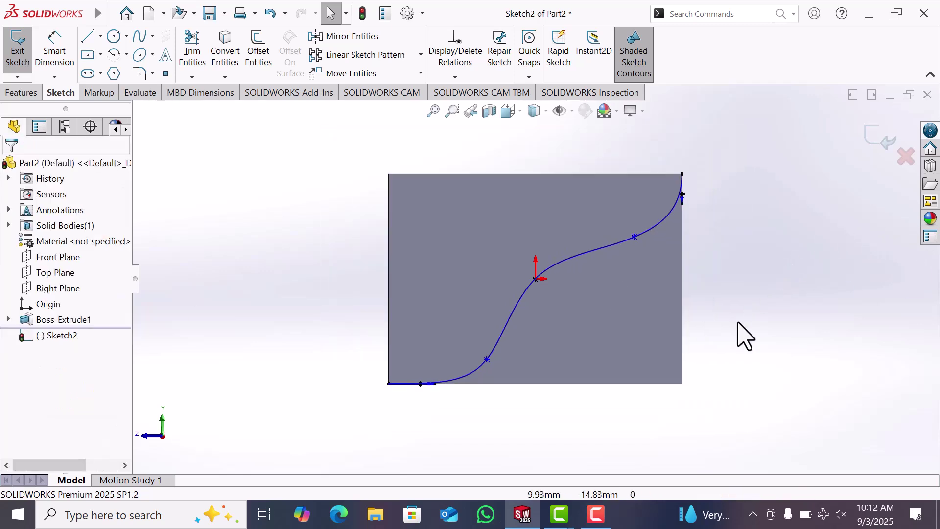
pyautogui.moveTo(734, 331); pyautogui.dragTo(713, 235, button='right')
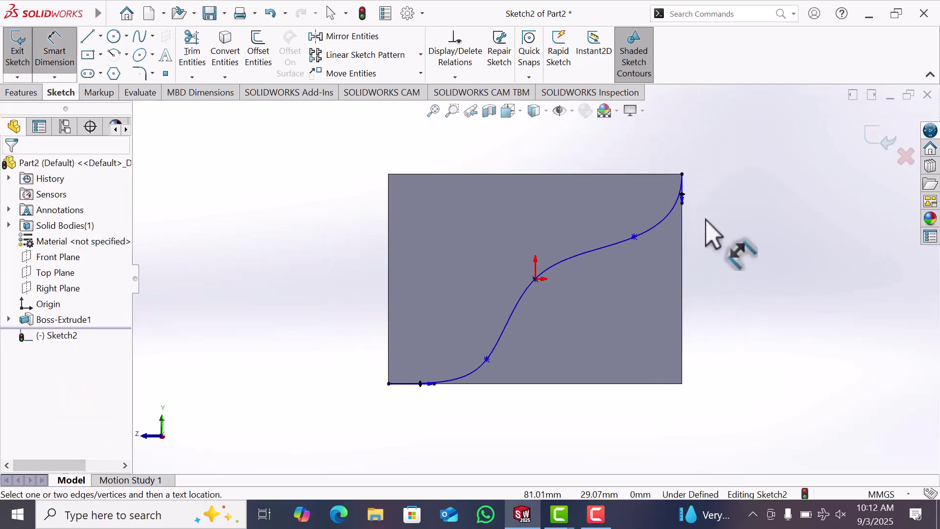
pyautogui.click(487, 360)
pyautogui.click(389, 383)
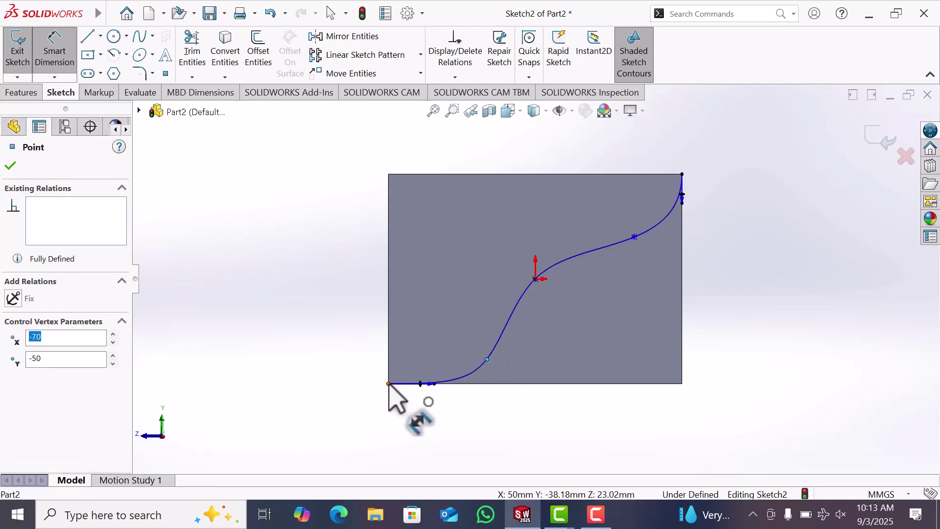
pyautogui.click(447, 411)
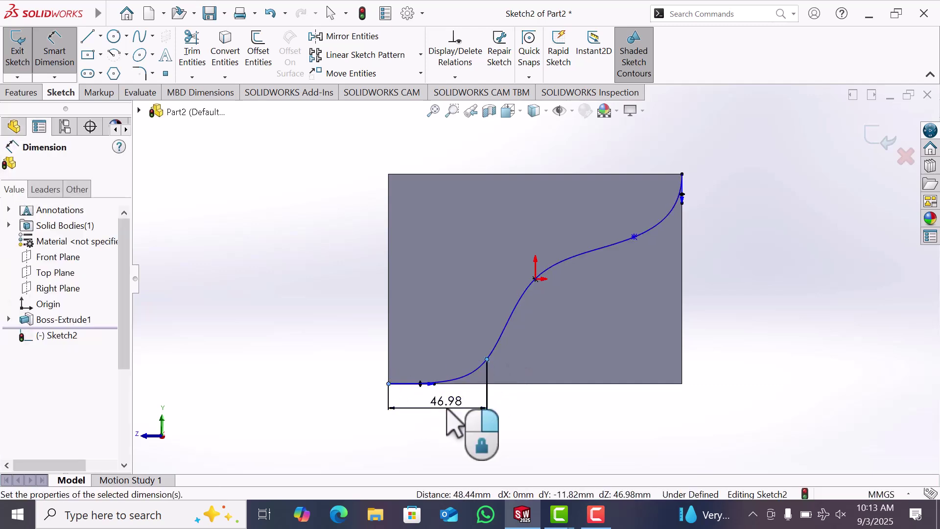
pyautogui.write('50')
pyautogui.press('Return')
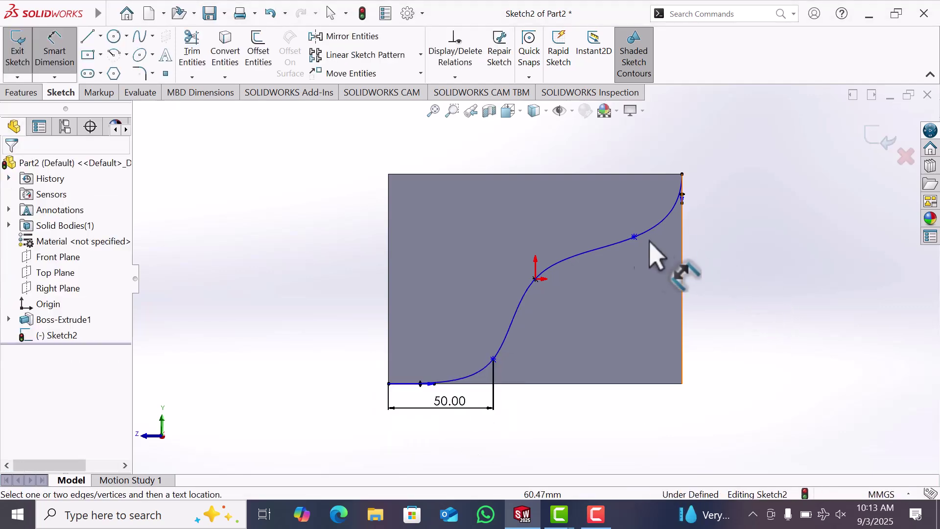
# Step: Set a 50 mm horizontal distance between the origin point and the upper inner spline point
pyautogui.click(620, 243)
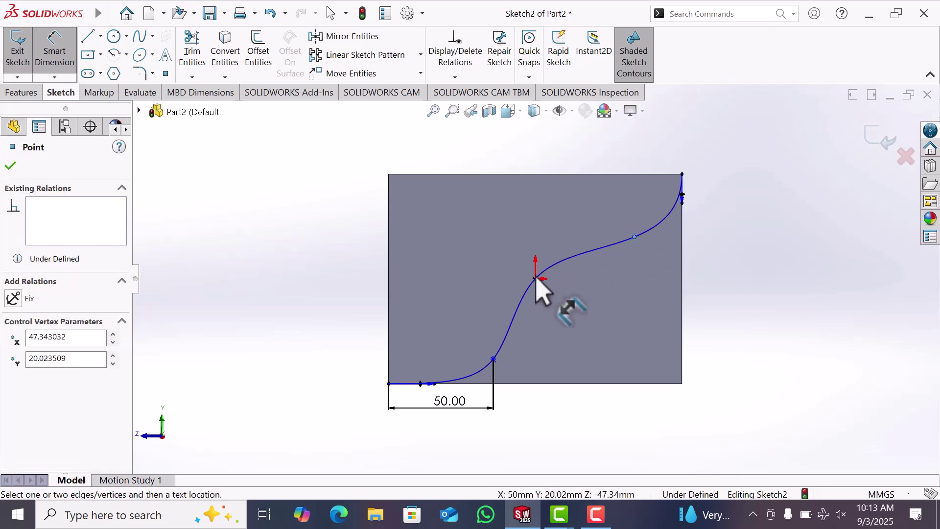
pyautogui.click(535, 278)
pyautogui.click(578, 412)
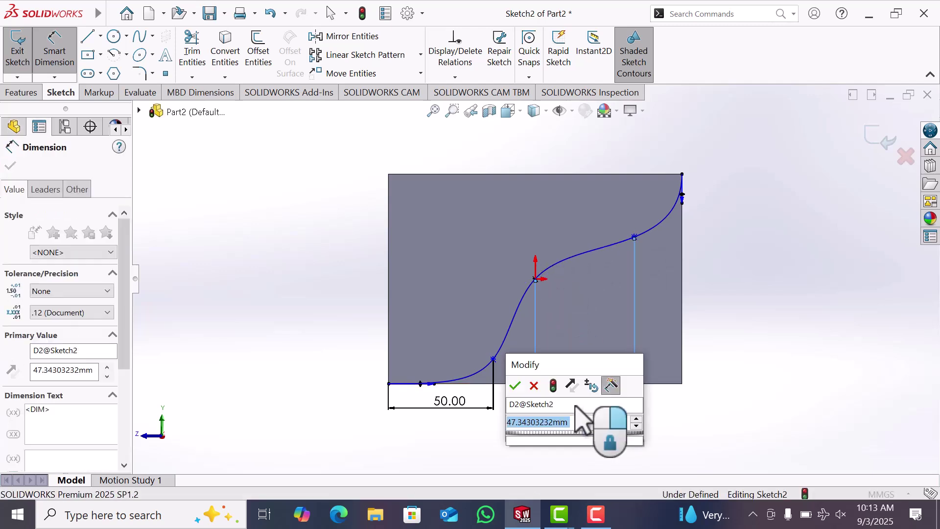
pyautogui.write('4')
pyautogui.press('Escape')
pyautogui.write('50')
pyautogui.press('Return')
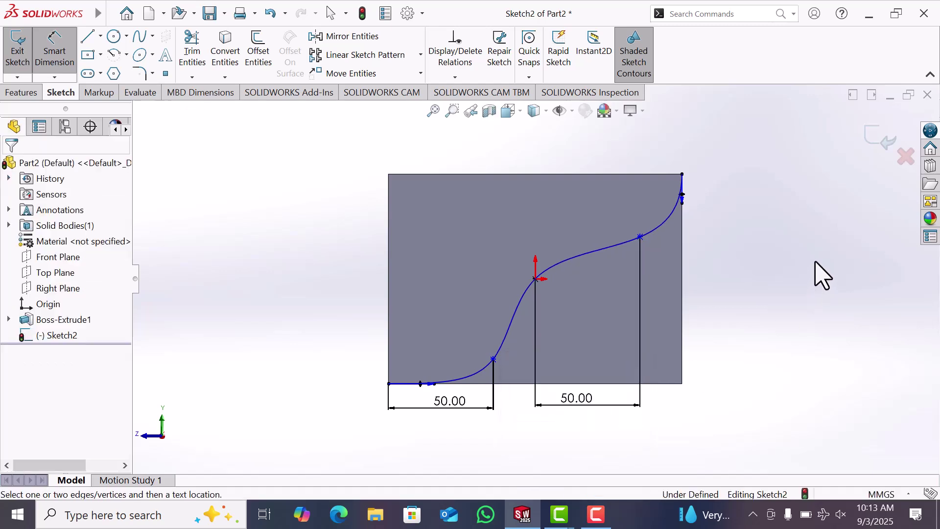
# Step: Dimension the upper inner point 30 mm vertically from the spline's top endpoint
pyautogui.click(640, 237)
pyautogui.click(682, 174)
pyautogui.click(767, 210)
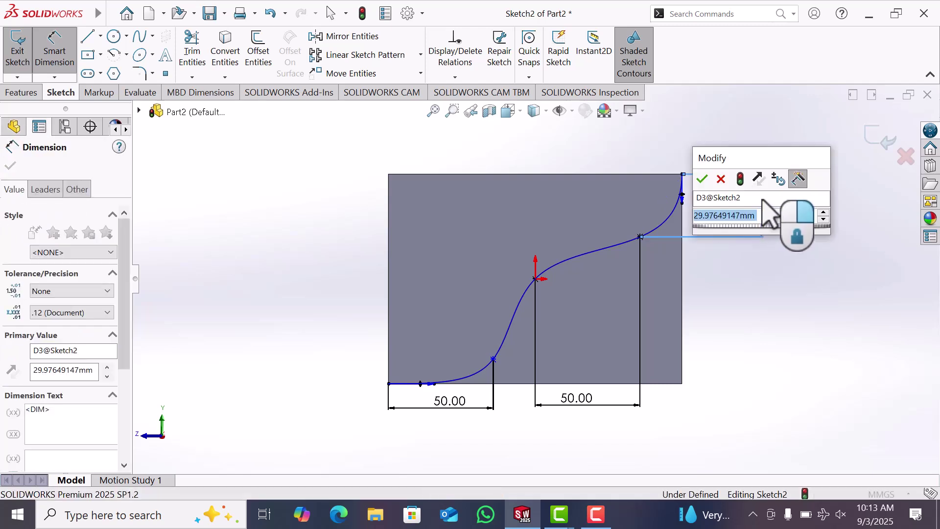
pyautogui.write('30')
pyautogui.press('Return')
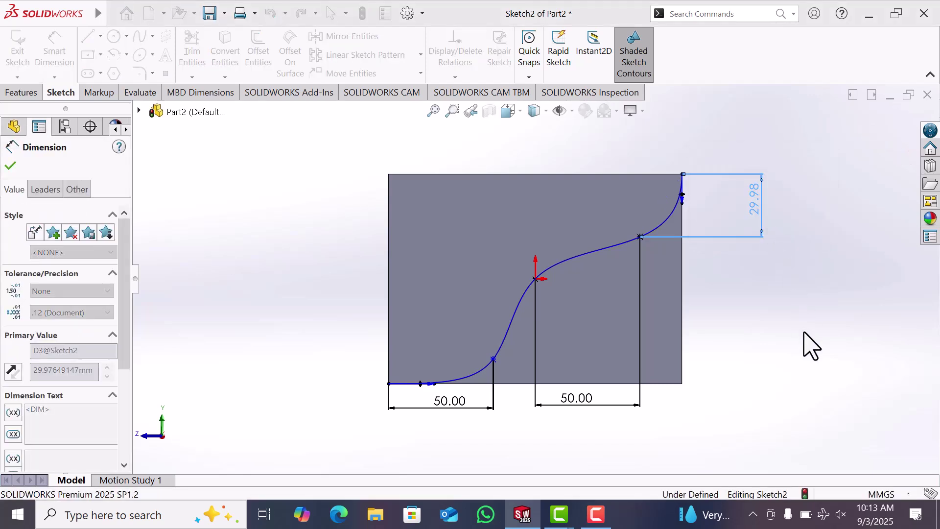
pyautogui.press('Escape')
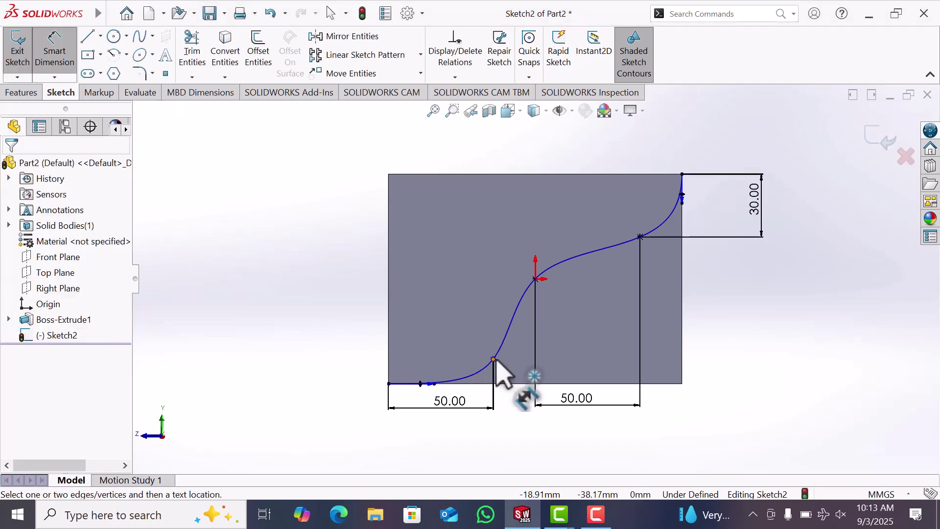
# Step: Dimension the lower inner point 10 mm above the block's bottom edge, then stop dimensioning
pyautogui.click(493, 359)
pyautogui.click(505, 384)
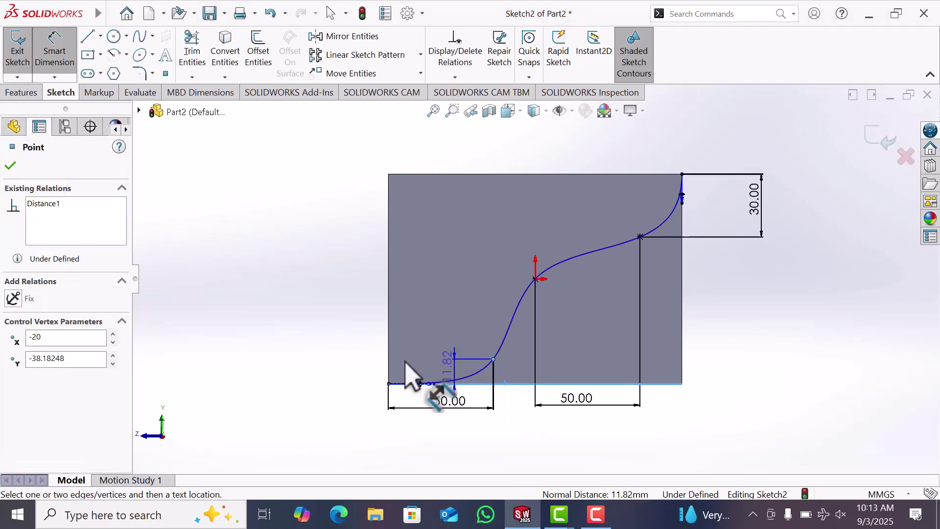
pyautogui.click(328, 361)
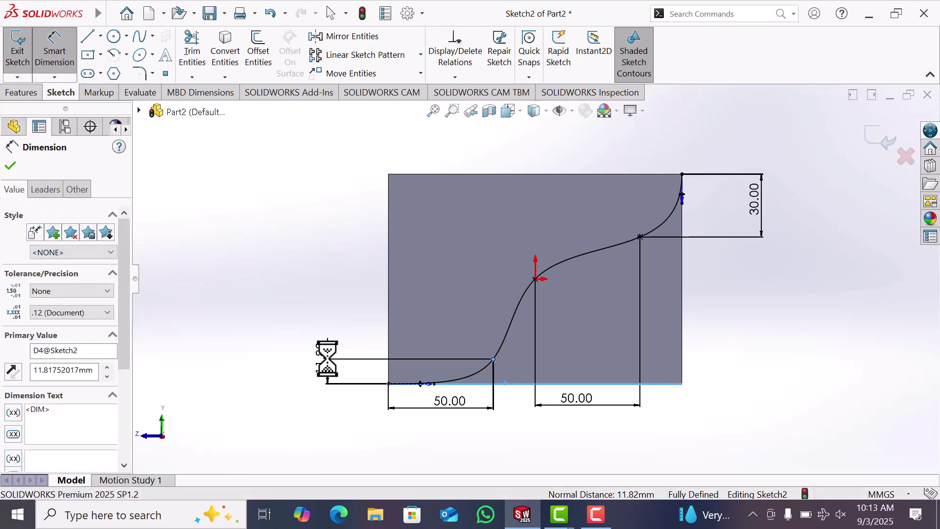
pyautogui.write('10')
pyautogui.press('Return')
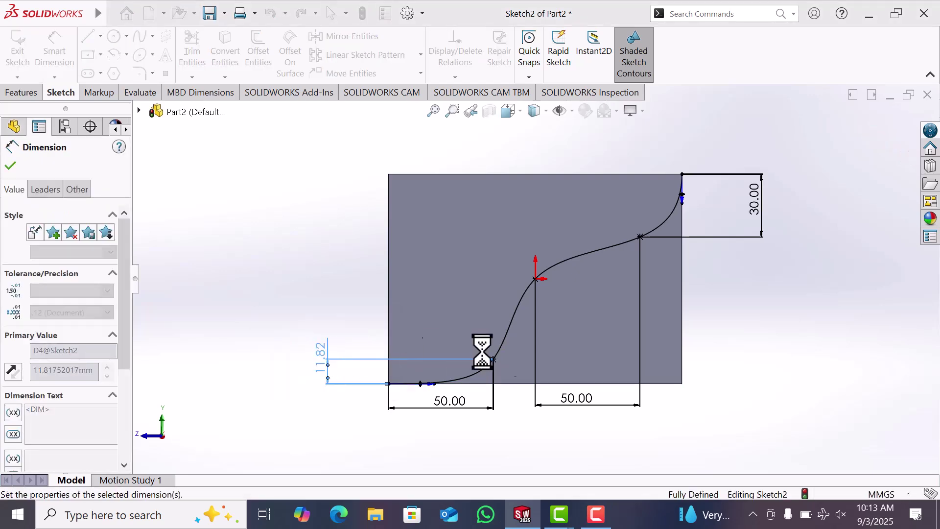
pyautogui.rightClick(728, 347)
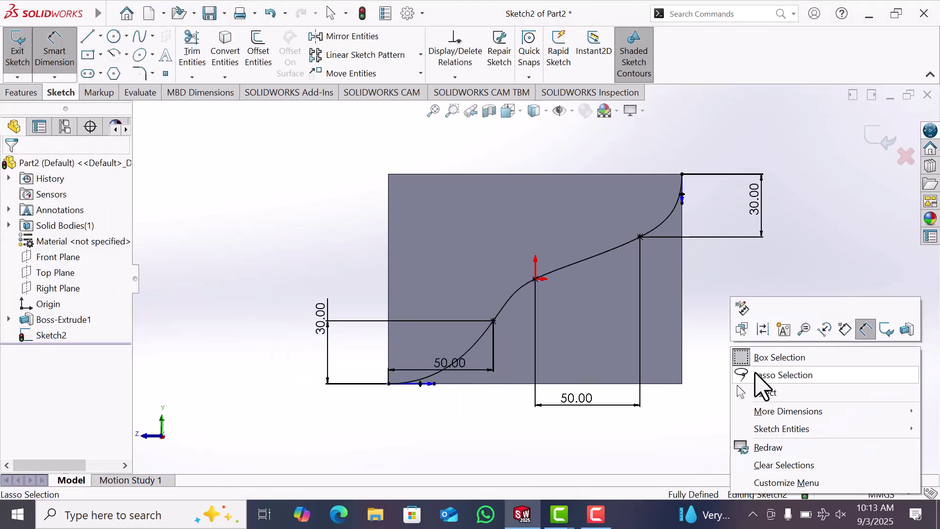
pyautogui.click(759, 390)
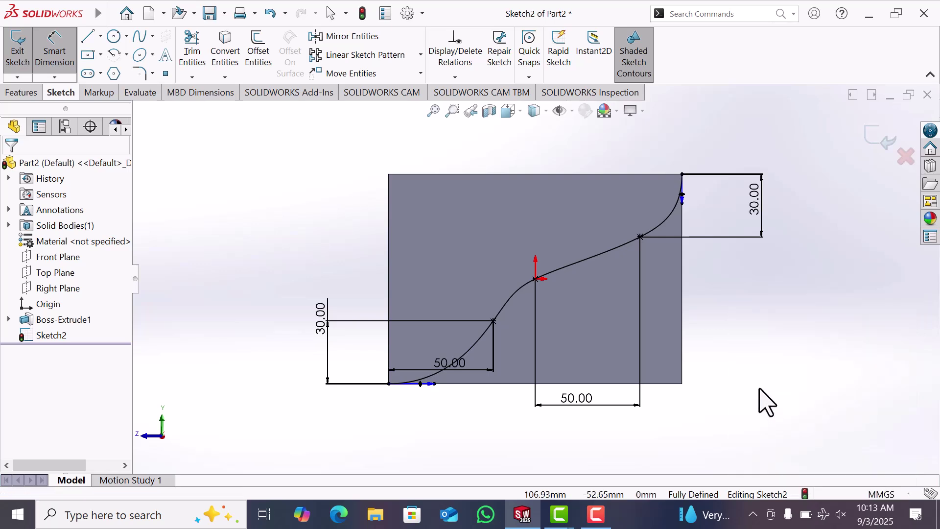
# Step: Create Plane1 perpendicular to the spline through the block's bottom-left corner
pyautogui.click(873, 137)
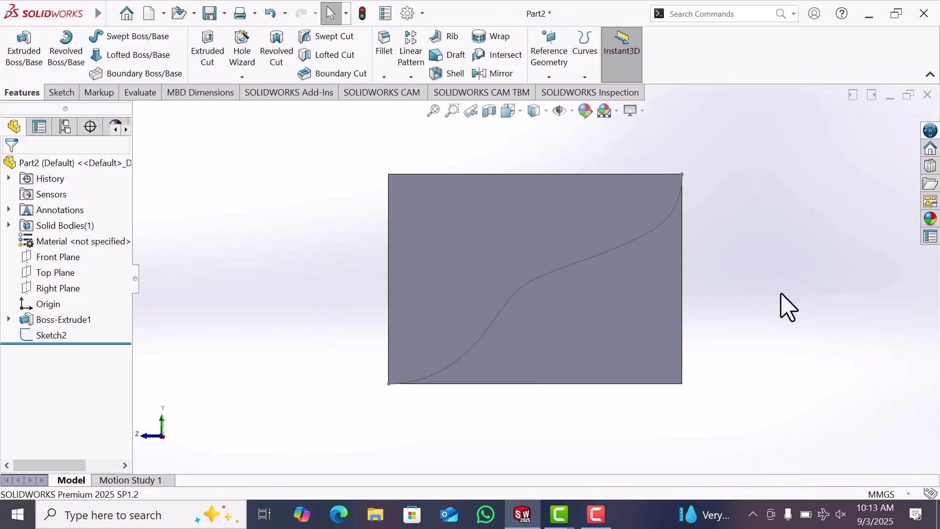
pyautogui.moveTo(749, 316); pyautogui.dragTo(745, 345, button='middle')
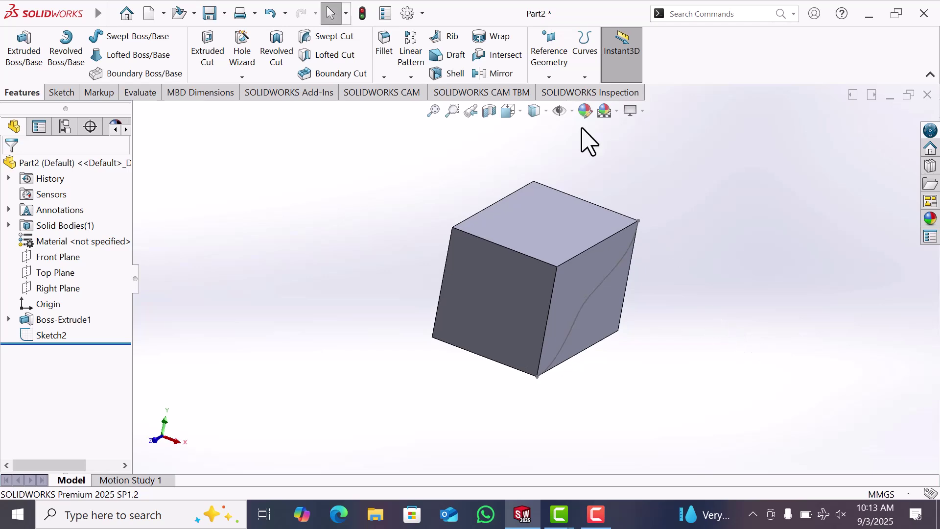
pyautogui.click(547, 77)
pyautogui.click(565, 96)
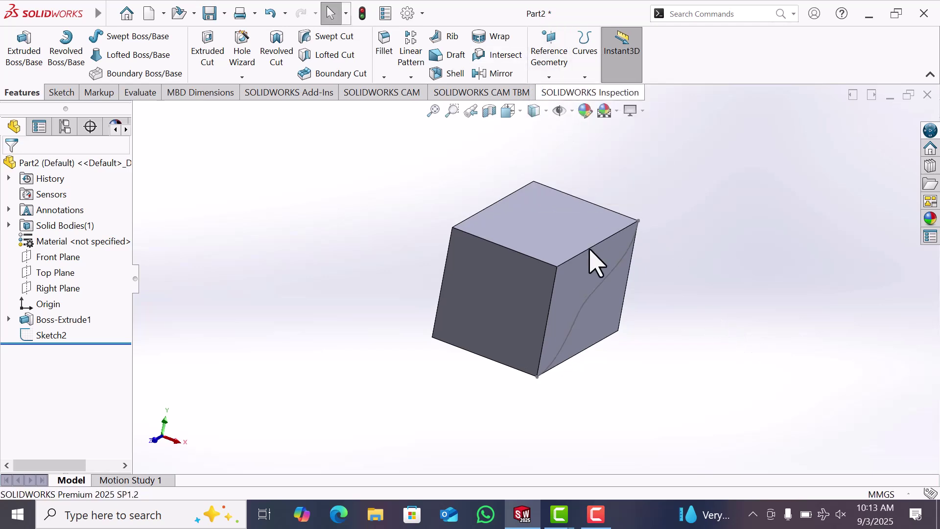
pyautogui.click(566, 342)
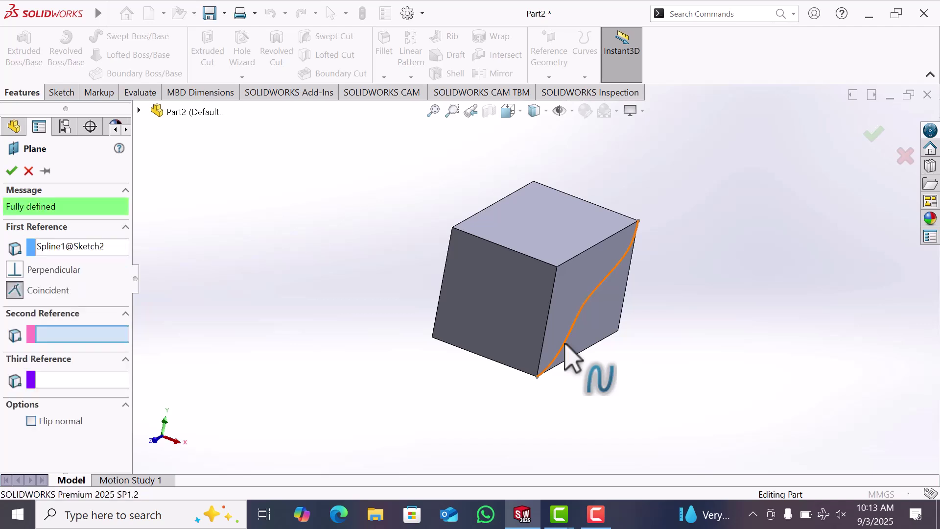
pyautogui.click(537, 377)
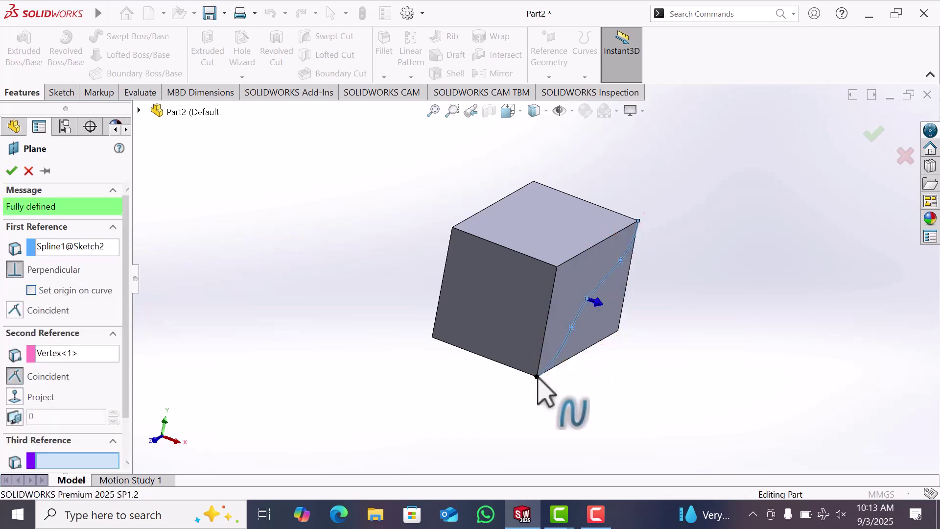
pyautogui.click(15, 171)
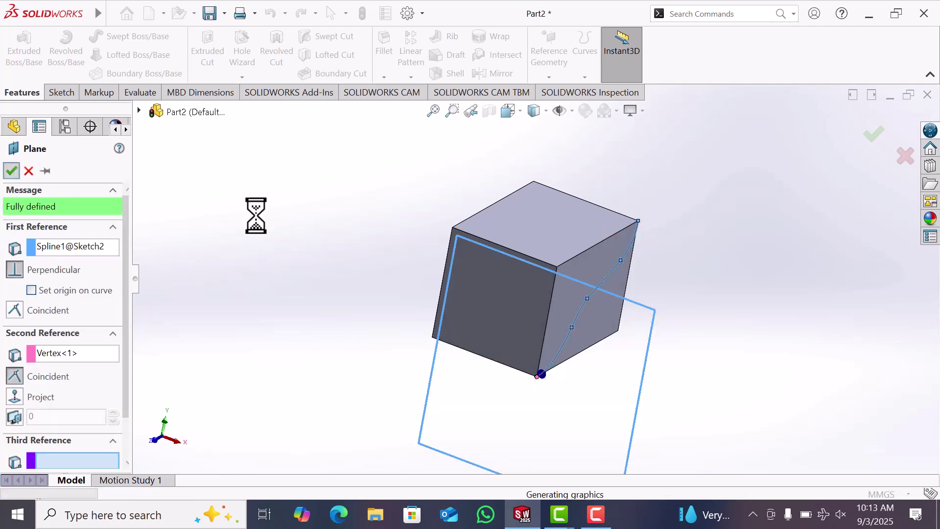
pyautogui.click(620, 384)
# Step: On Plane1, draw a center rectangle centred on the origin
pyautogui.click(667, 353)
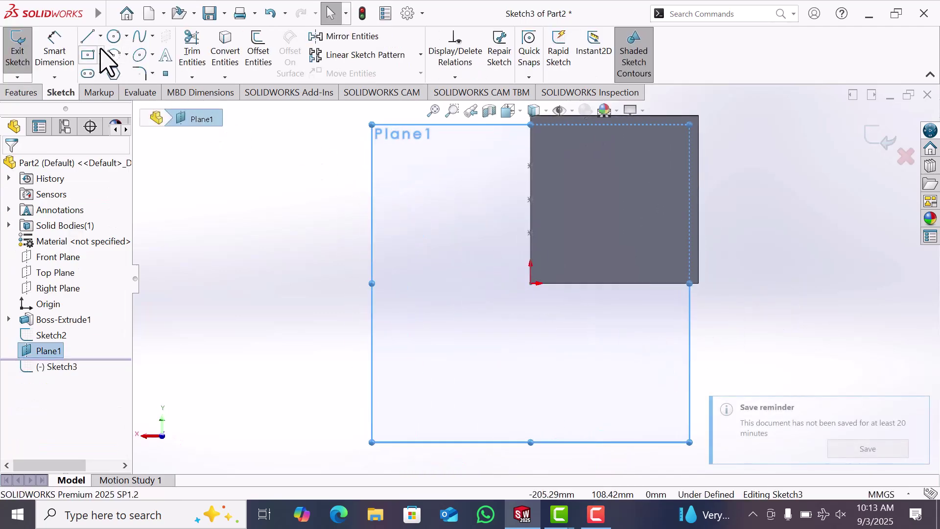
pyautogui.press('r')
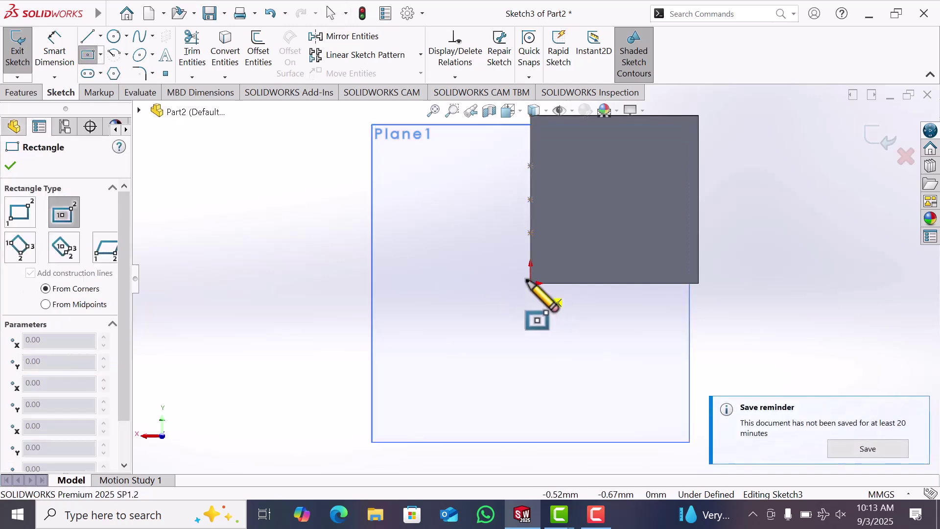
pyautogui.click(530, 284)
pyautogui.click(585, 348)
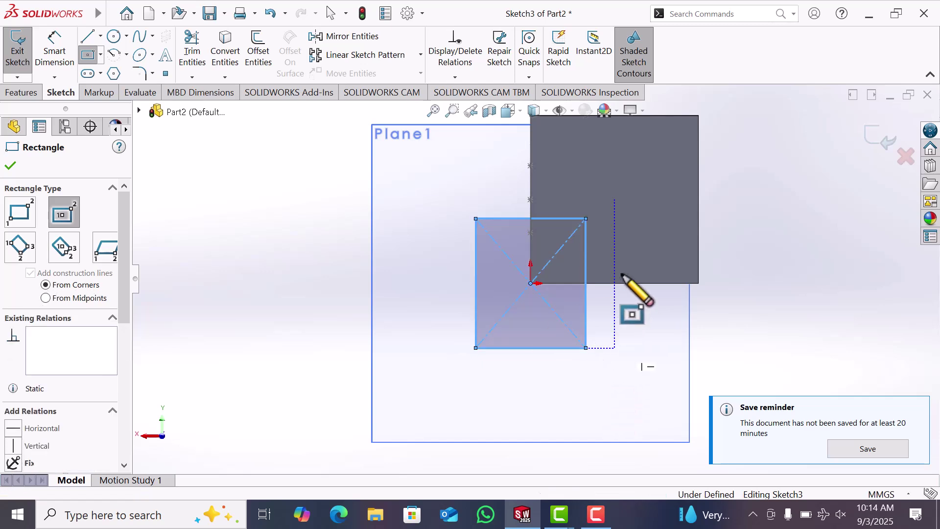
pyautogui.press('Escape')
# Step: Dimension both rectangle sides to 60 mm and exit the profile sketch
pyautogui.click(586, 308)
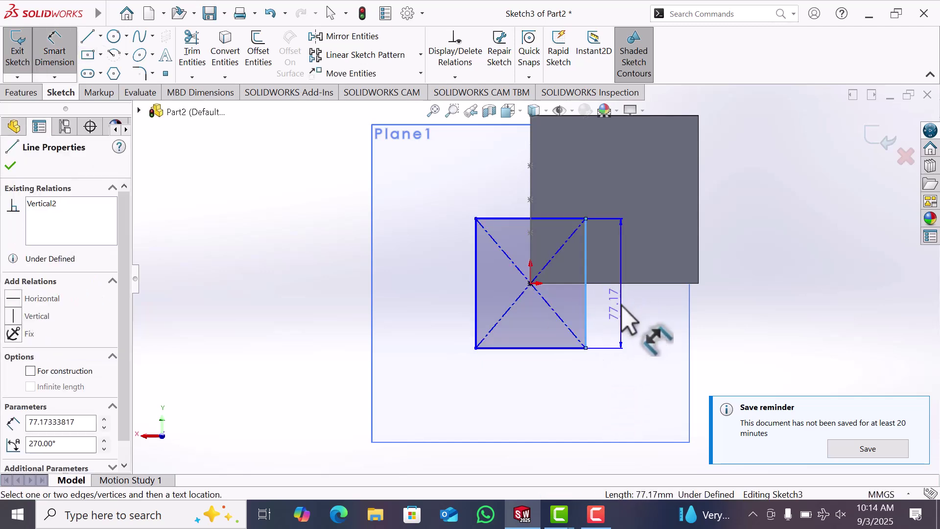
pyautogui.click(622, 305)
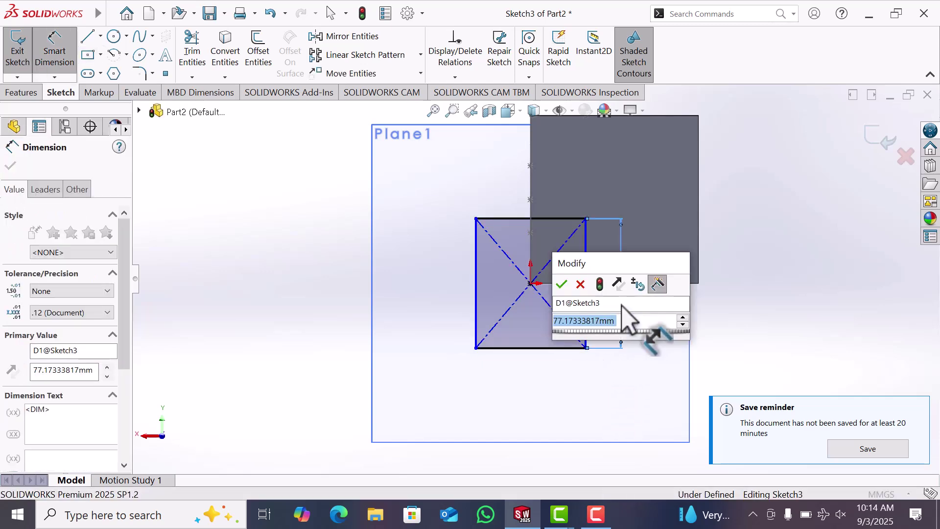
pyautogui.write('60')
pyautogui.press('Return')
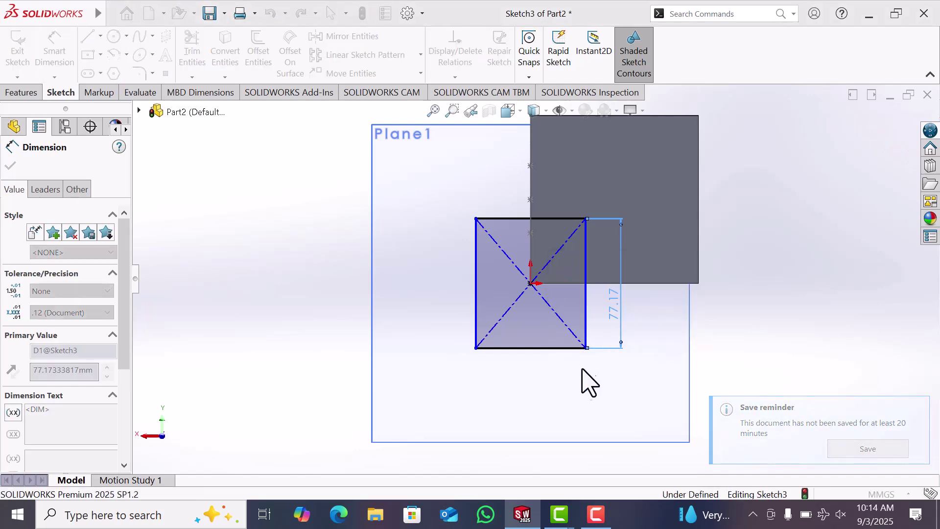
pyautogui.click(561, 334)
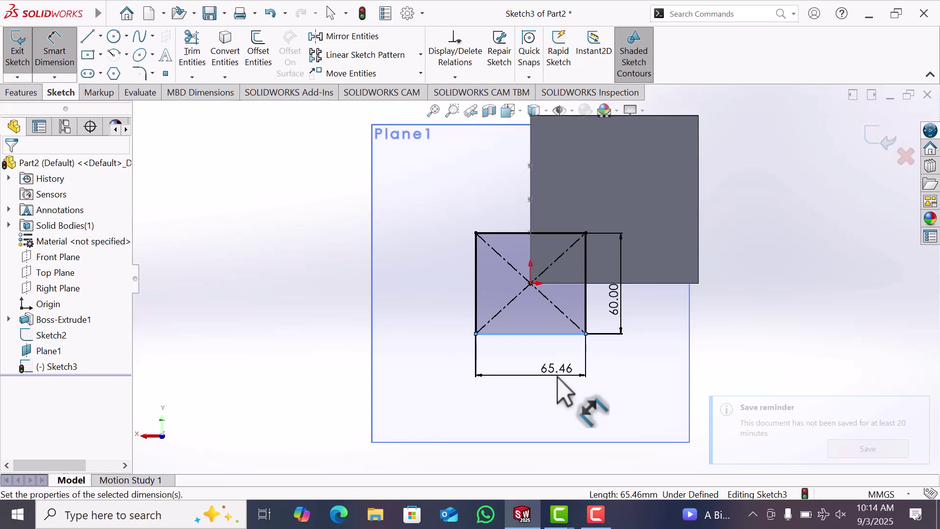
pyautogui.click(559, 386)
pyautogui.press('Return')
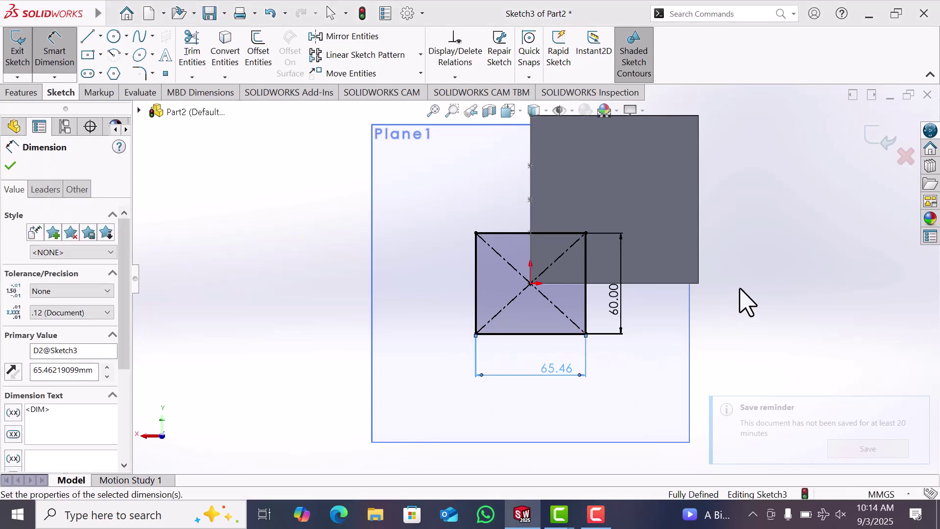
pyautogui.moveTo(740, 290); pyautogui.dragTo(803, 292, button='middle')
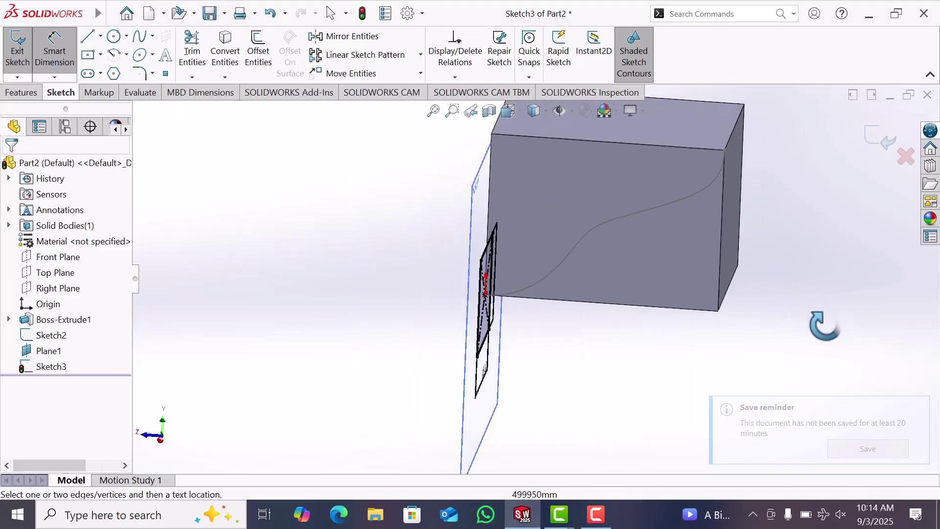
pyautogui.moveTo(824, 326)
pyautogui.mouseDown(button='middle')
pyautogui.moveTo(744, 318)
pyautogui.moveTo(709, 295)
pyautogui.moveTo(797, 315)
pyautogui.mouseUp(button='middle')
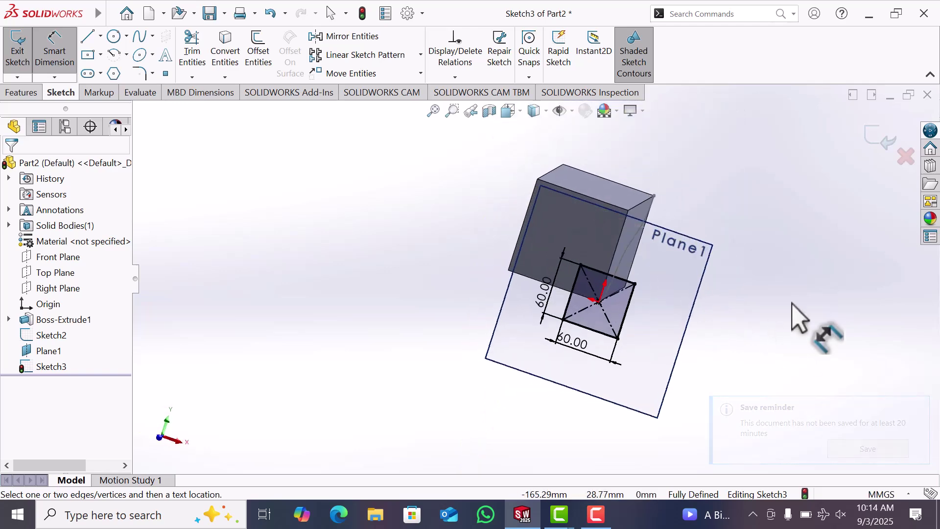
pyautogui.click(869, 139)
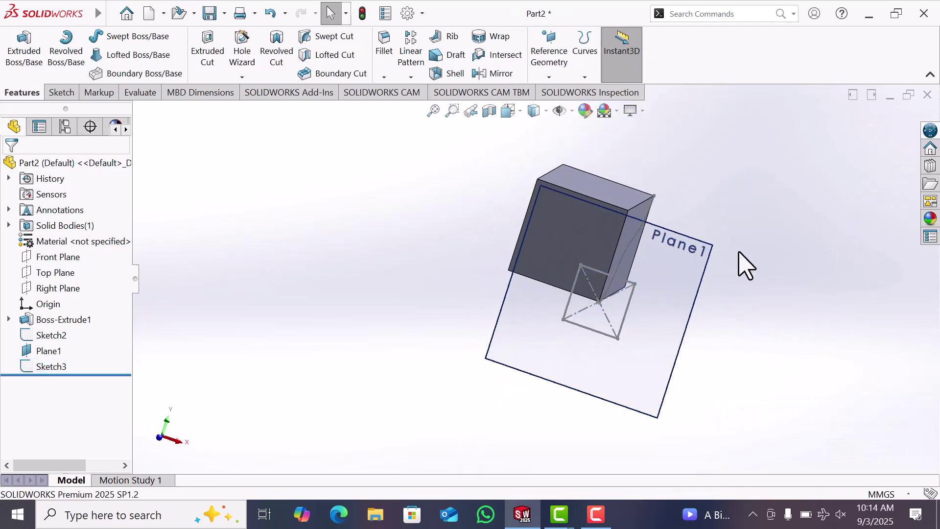
# Step: Hide Plane1
pyautogui.moveTo(745, 264); pyautogui.dragTo(688, 304, button='middle')
pyautogui.click(666, 299)
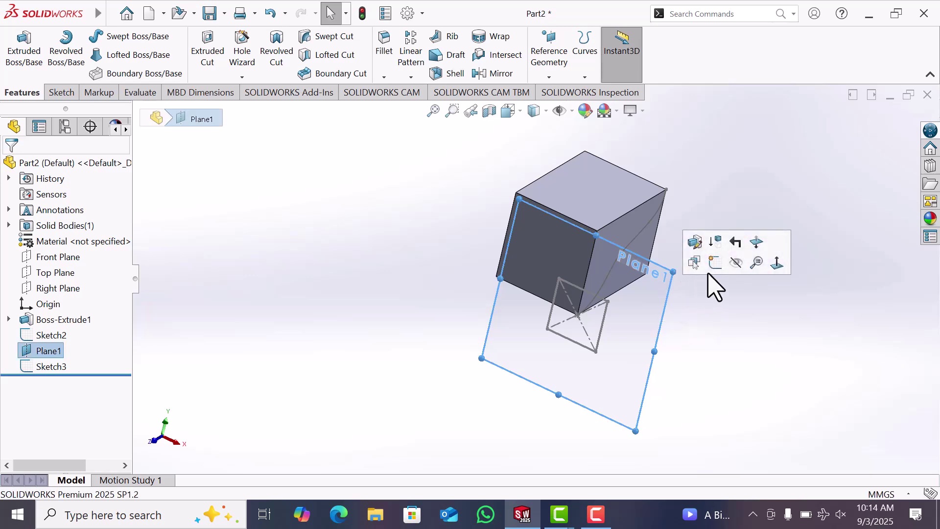
pyautogui.click(735, 263)
# Step: Sweep-cut the Sketch3 square profile along the Sketch2 spline path
pyautogui.moveTo(745, 277); pyautogui.dragTo(686, 329, button='middle')
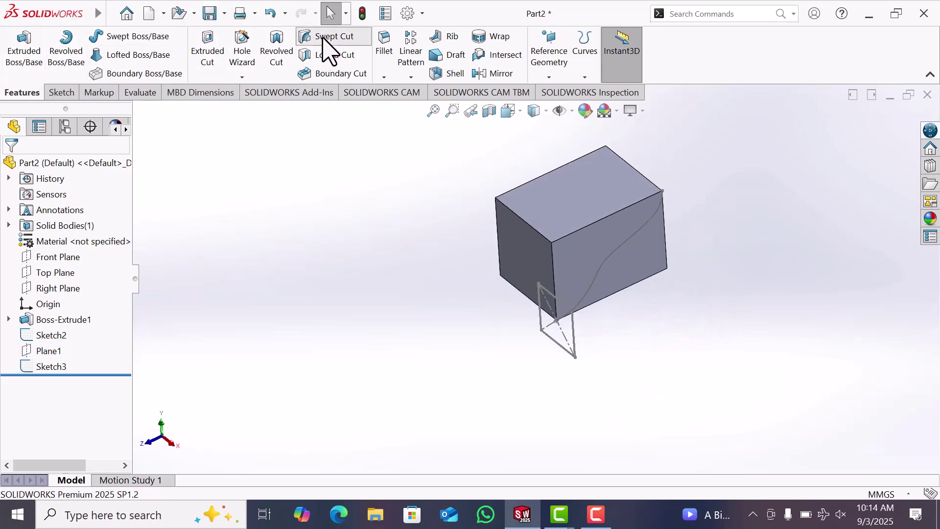
pyautogui.click(572, 338)
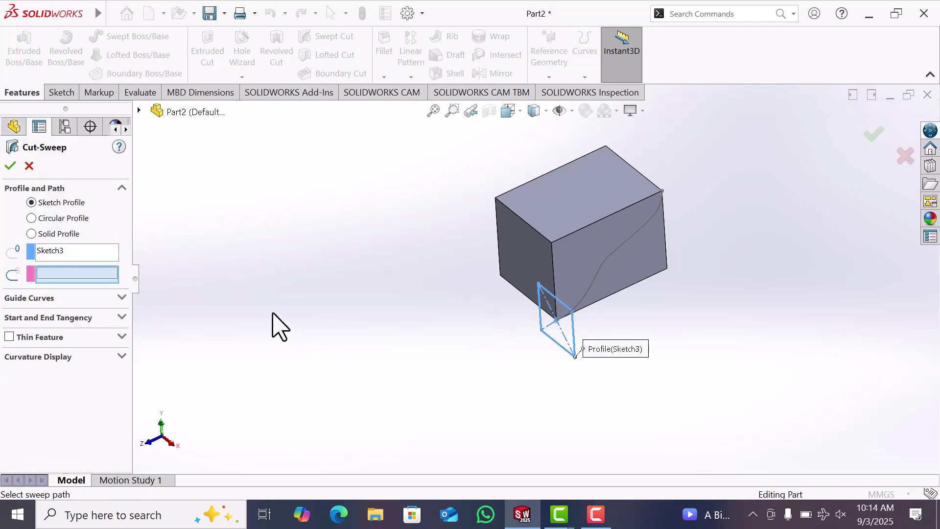
pyautogui.click(604, 263)
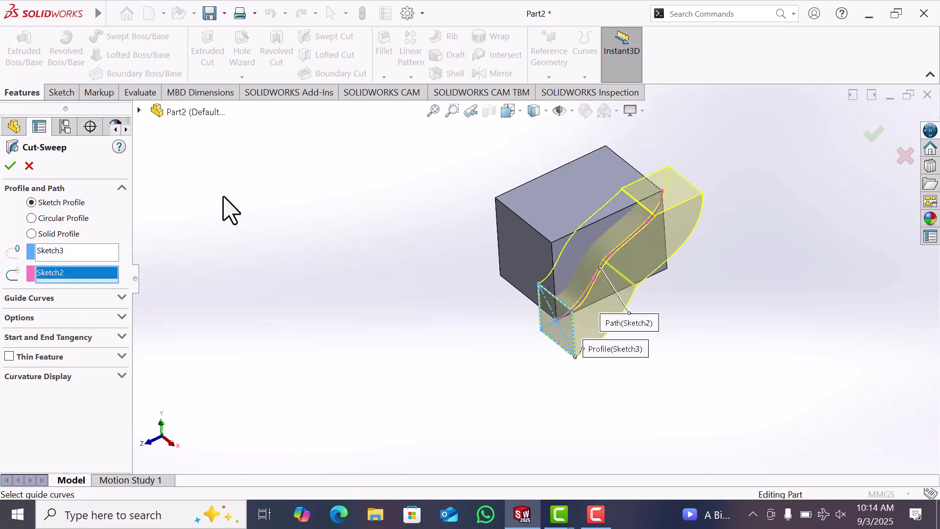
pyautogui.click(13, 166)
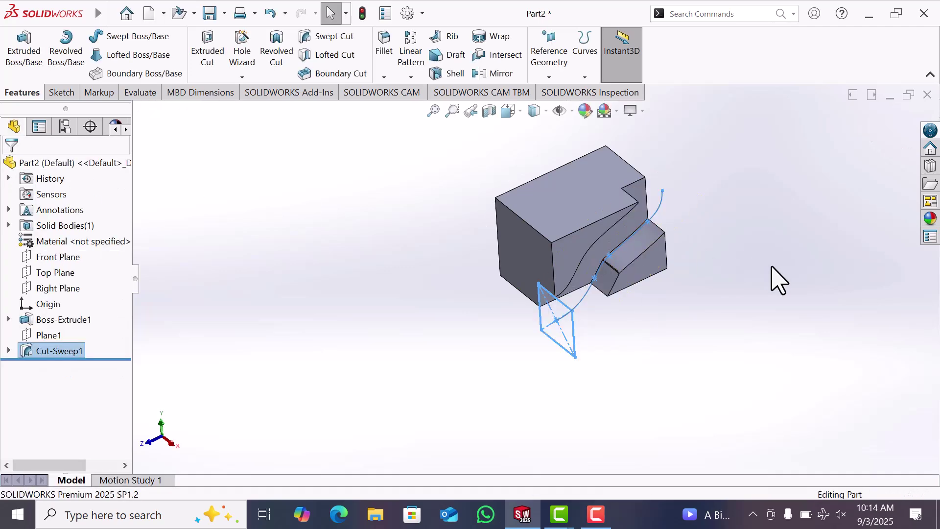
# Step: Switch the cut block to the standard Isometric view
pyautogui.moveTo(772, 268)
pyautogui.mouseDown(button='middle')
pyautogui.moveTo(715, 273)
pyautogui.moveTo(705, 237)
pyautogui.mouseUp(button='middle')
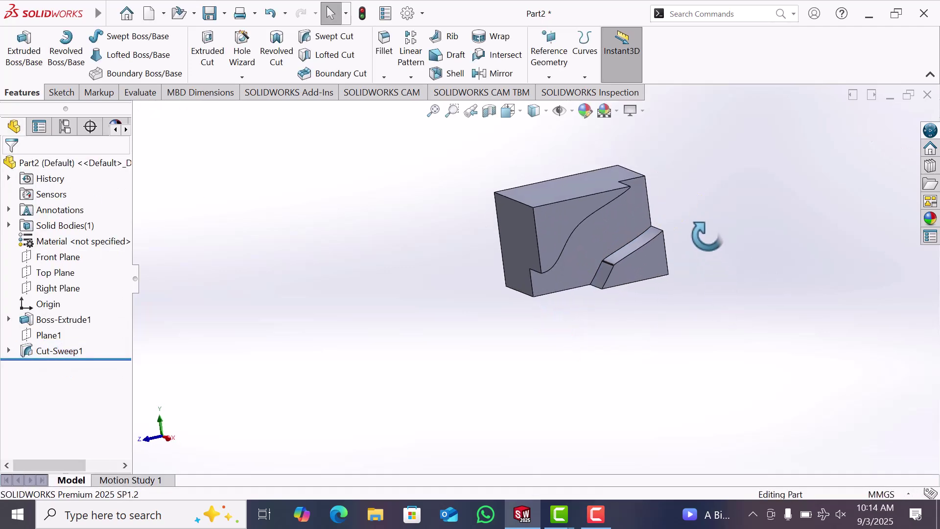
pyautogui.press('space')
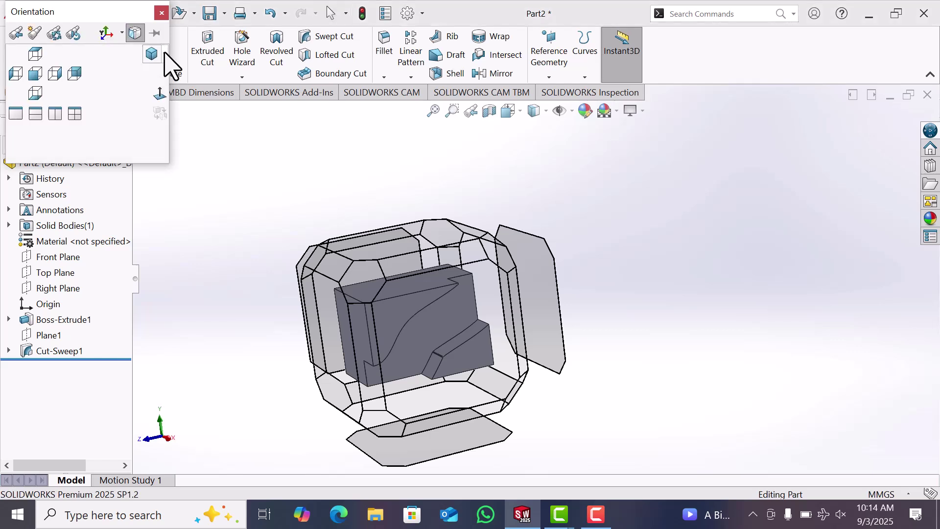
pyautogui.click(177, 83)
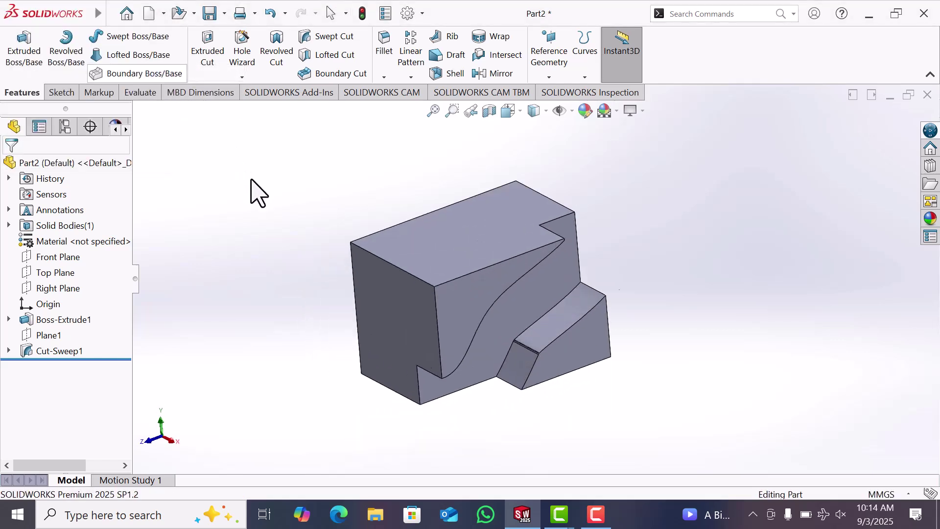
# Step: Apply the Plain White scene as the background
pyautogui.click(643, 111)
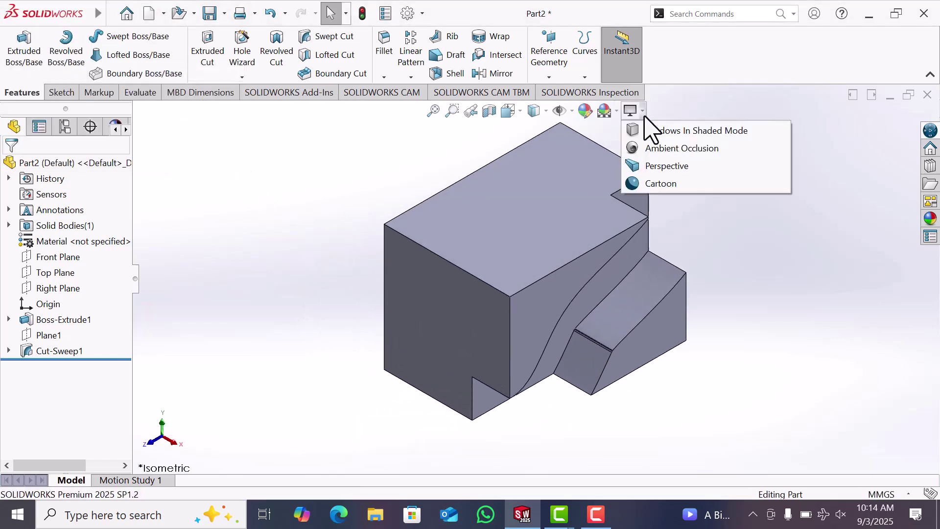
pyautogui.click(616, 112)
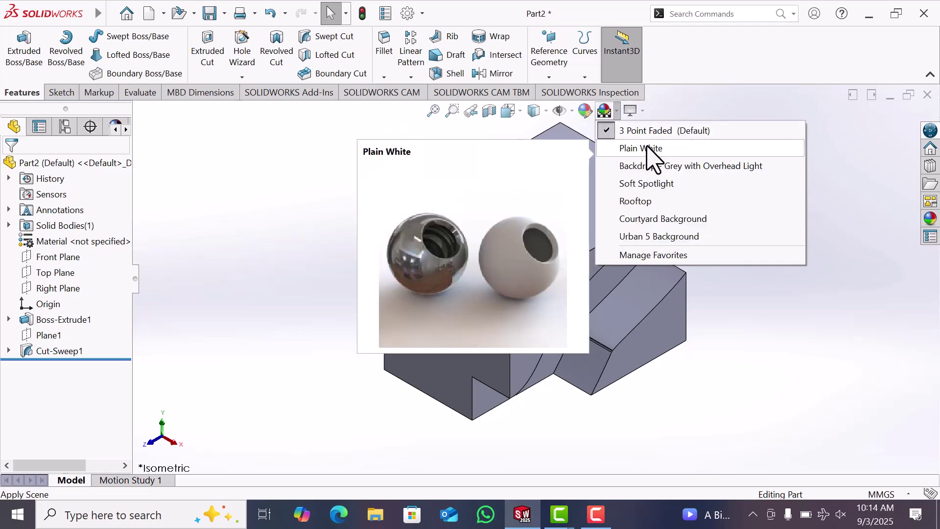
pyautogui.click(649, 149)
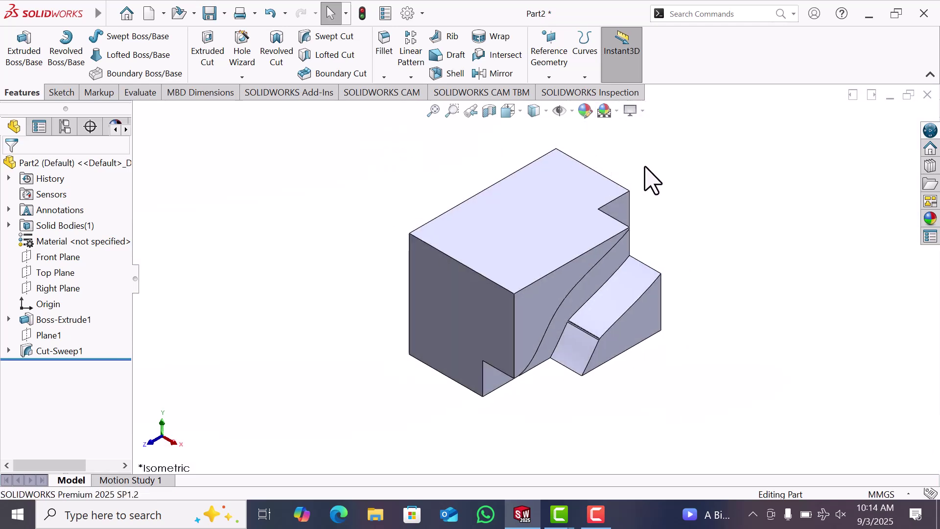